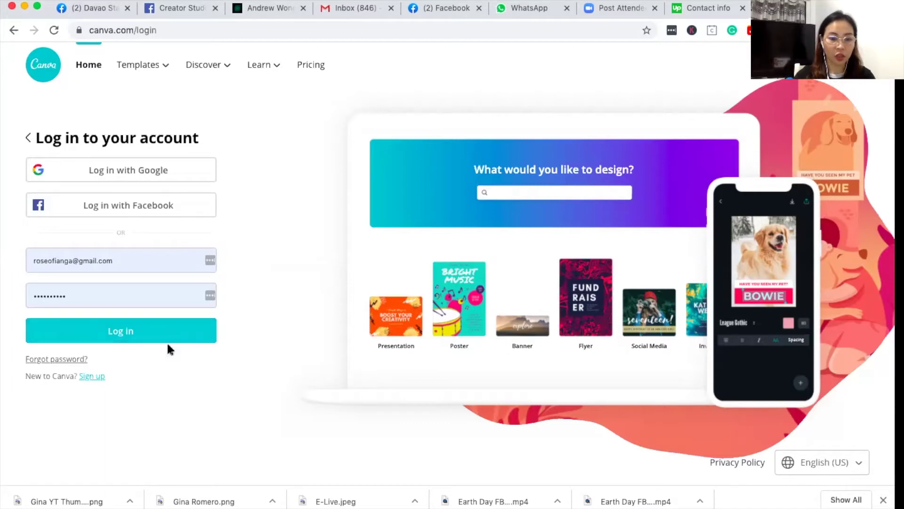
Sign in to Canva with the account e-mail and password already entered
left_click(141, 337)
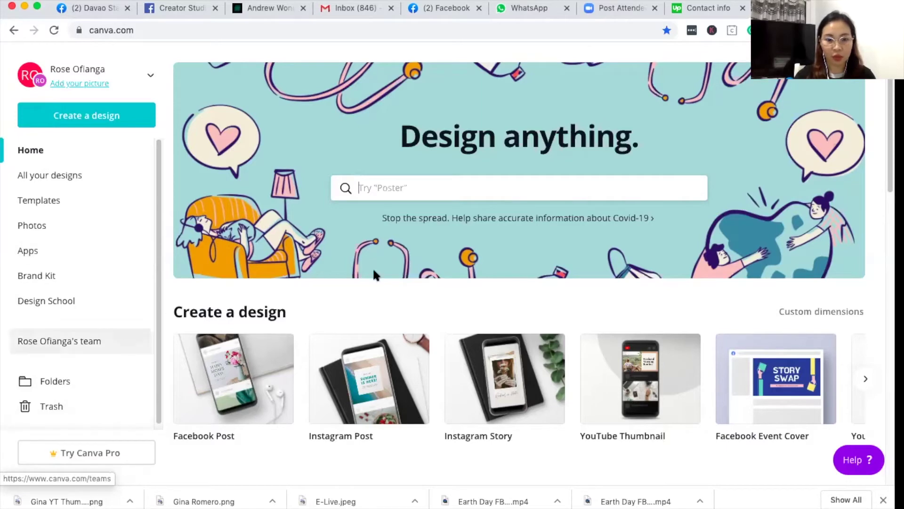
Scroll the home page and page through the Create a design carousel, then return to the first design types
scroll(374, 270, "down", 1)
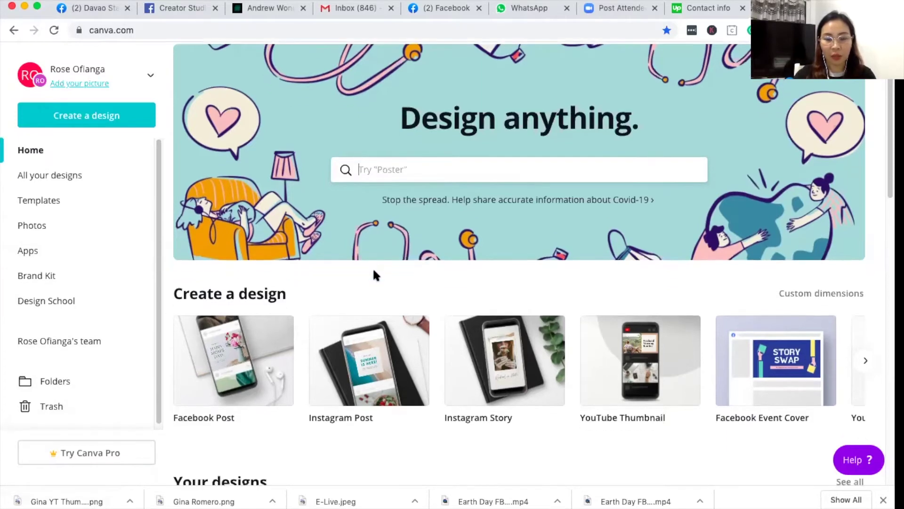
scroll(373, 271, "down", 2)
scroll(373, 271, "down", 2)
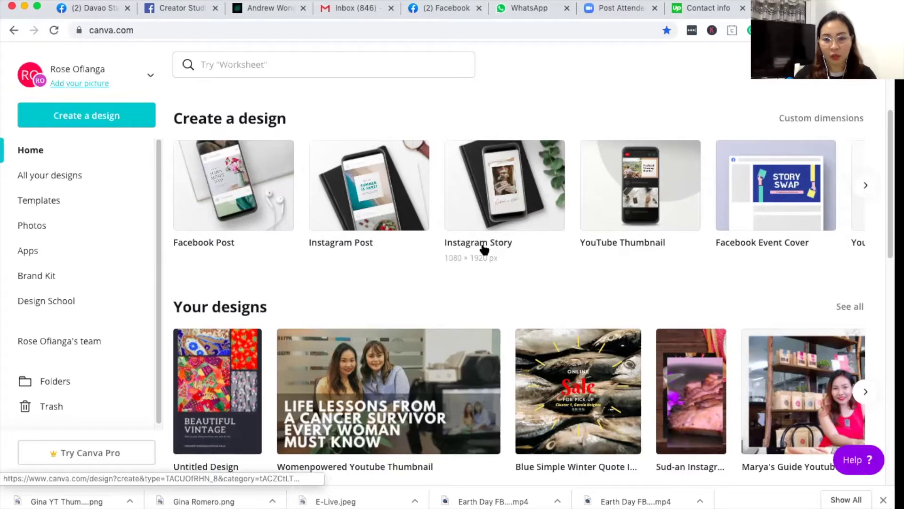
left_click(865, 186)
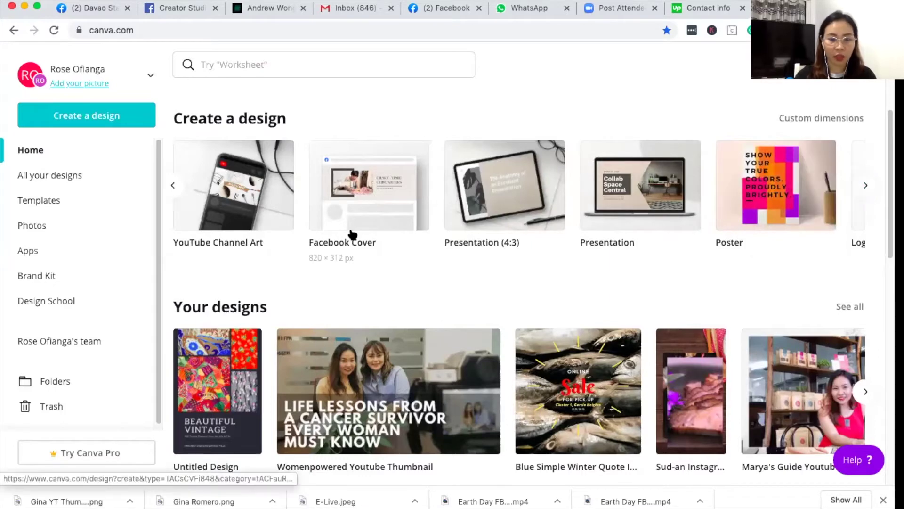
scroll(389, 279, "down", 4)
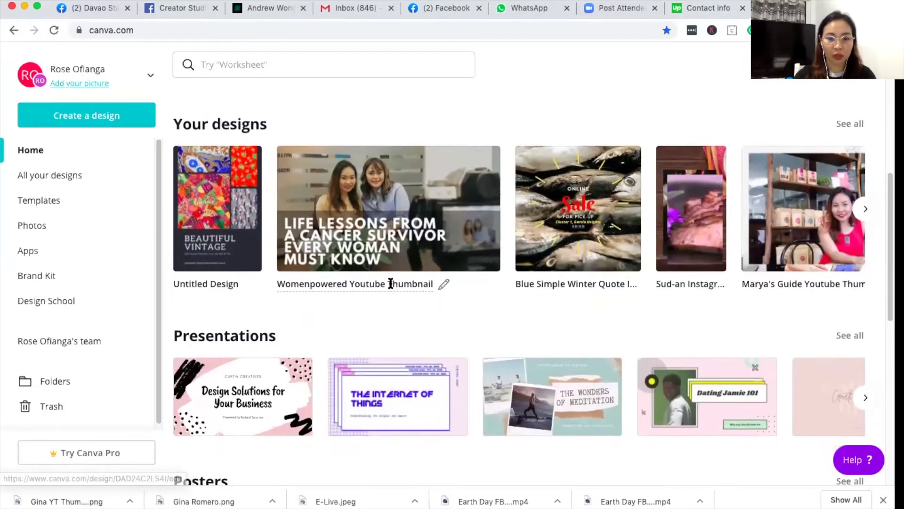
scroll(391, 287, "down", 4)
scroll(392, 288, "down", 5)
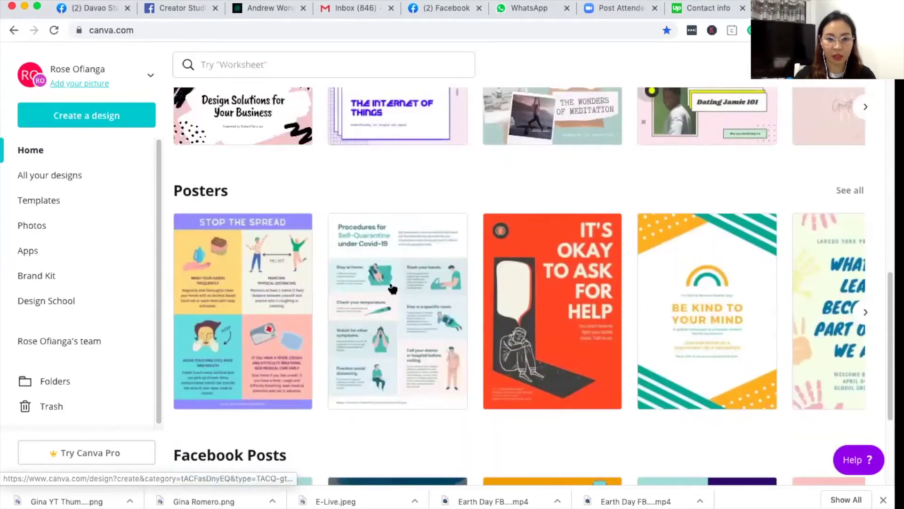
scroll(392, 288, "up", 10)
scroll(392, 287, "up", 8)
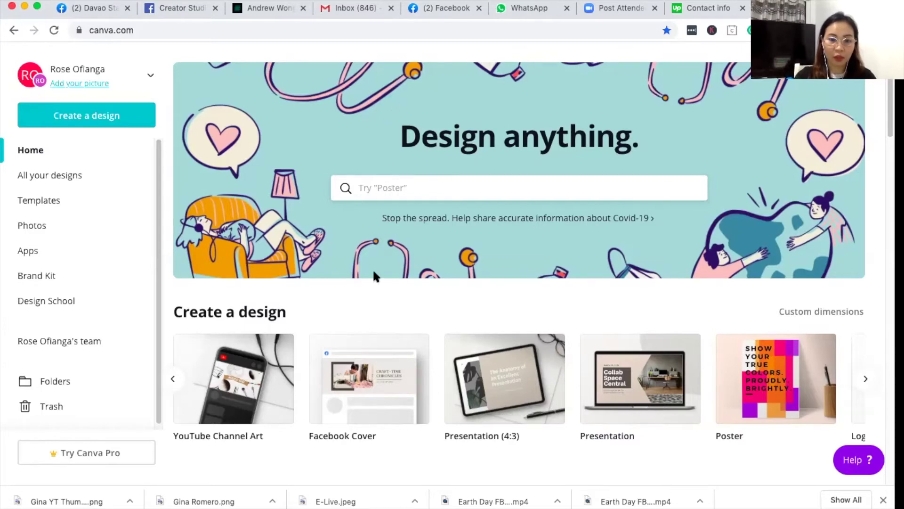
scroll(469, 325, "down", 3)
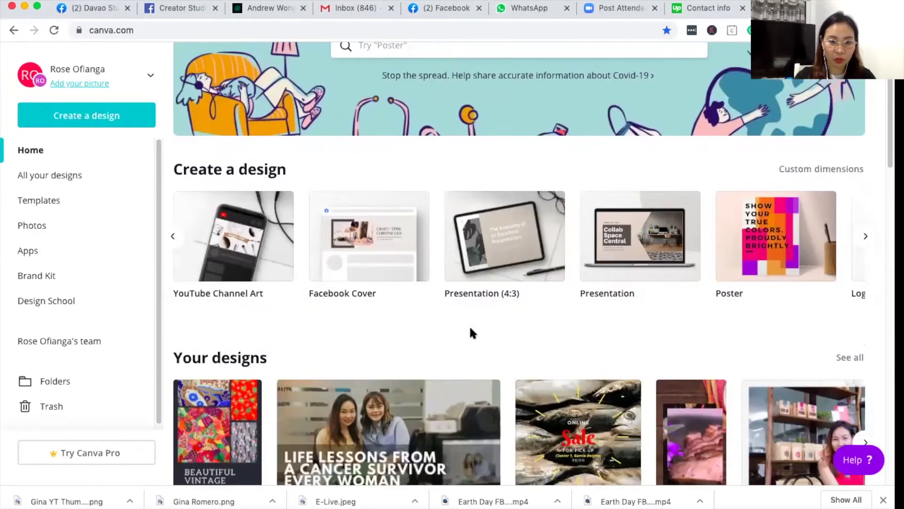
left_click(174, 236)
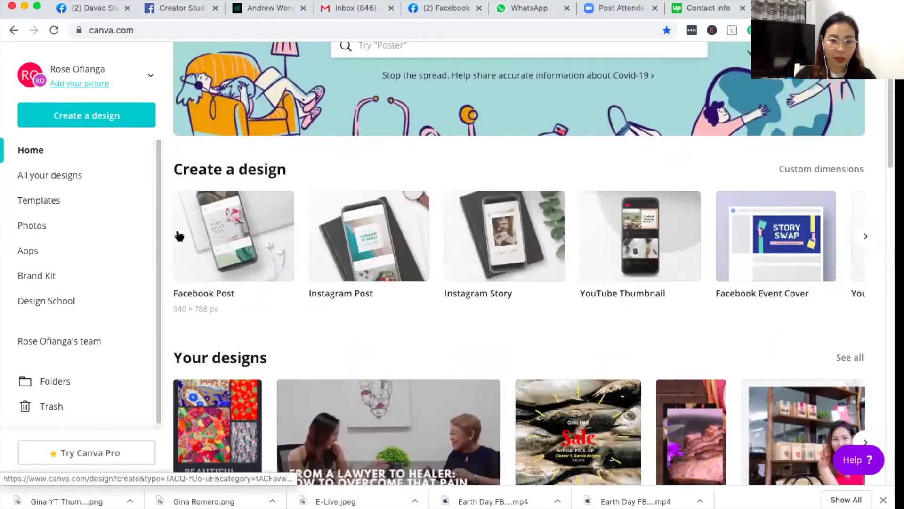
Scroll through the suggested Facebook Post templates and put the cursor in the Search Templates box
scroll(366, 196, "up", 2)
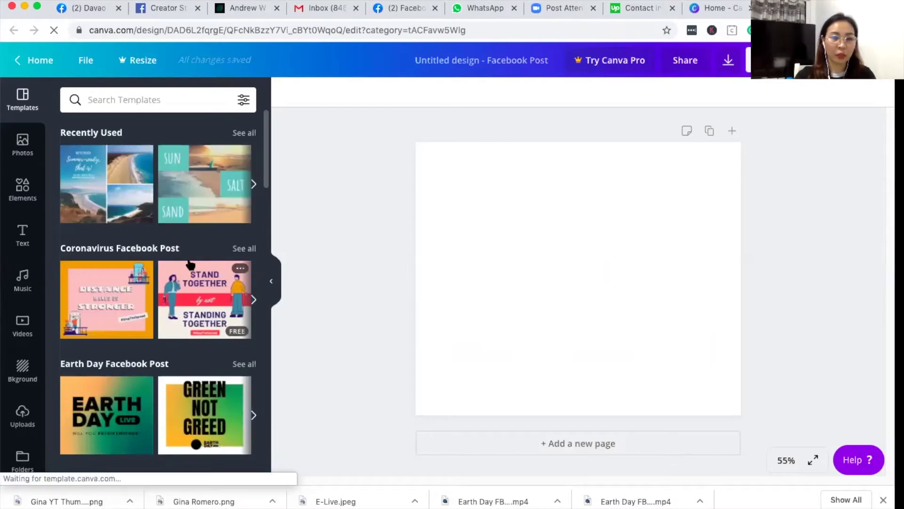
scroll(191, 263, "down", 5)
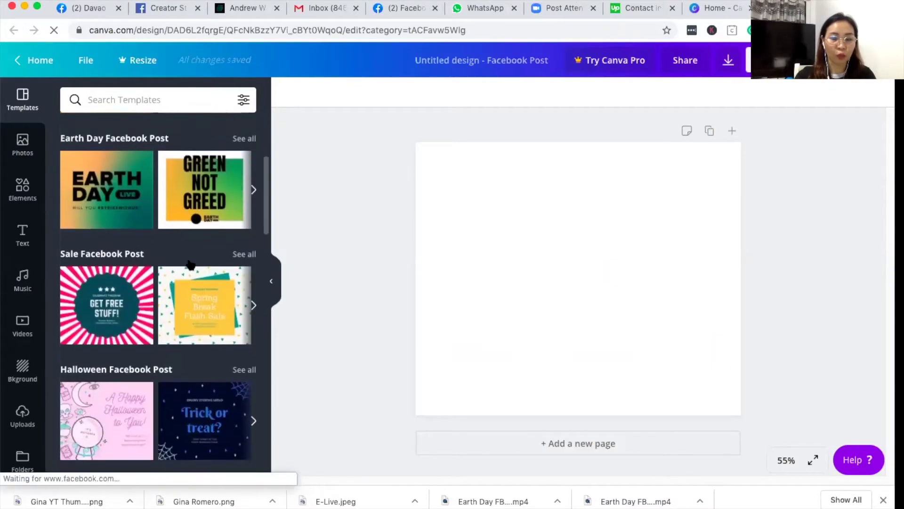
scroll(190, 264, "down", 1)
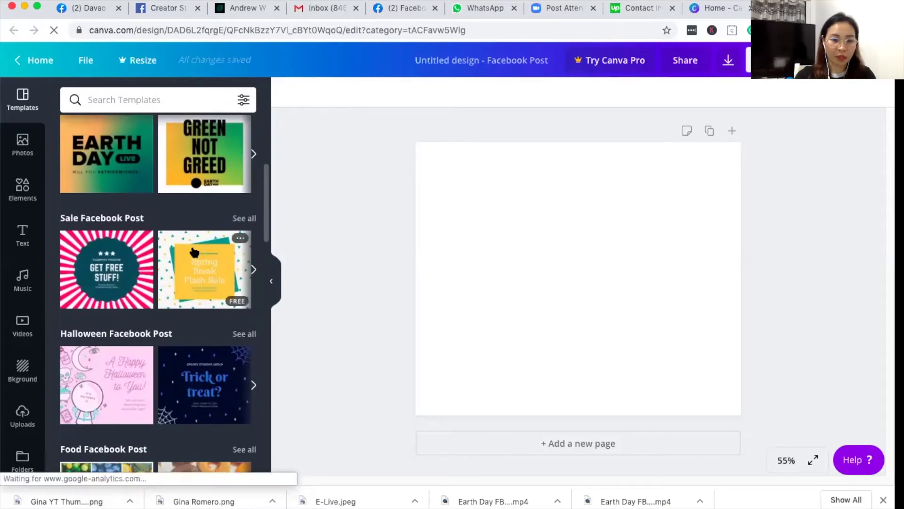
scroll(193, 252, "down", 10)
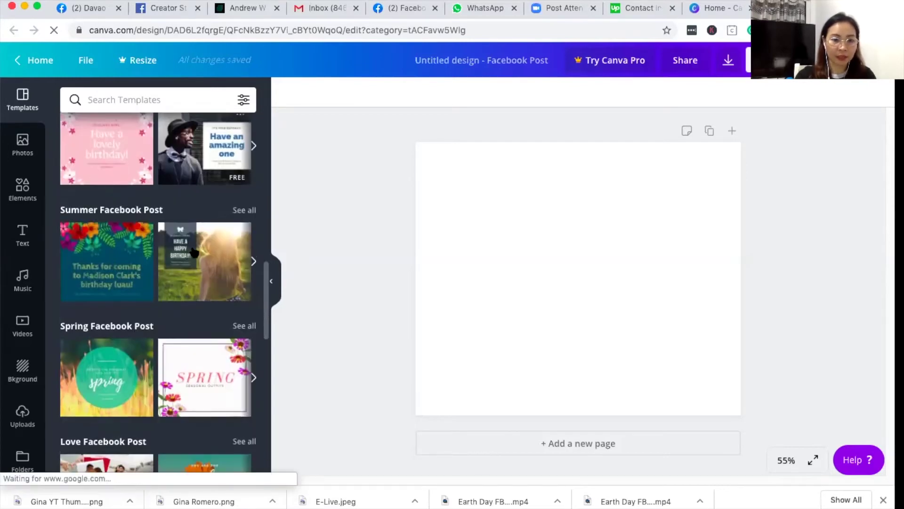
scroll(194, 252, "down", 1)
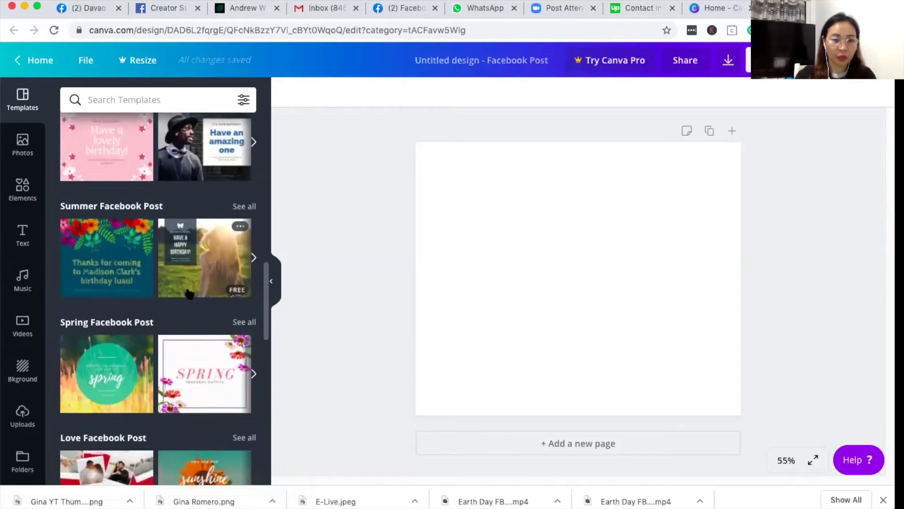
scroll(188, 293, "down", 5)
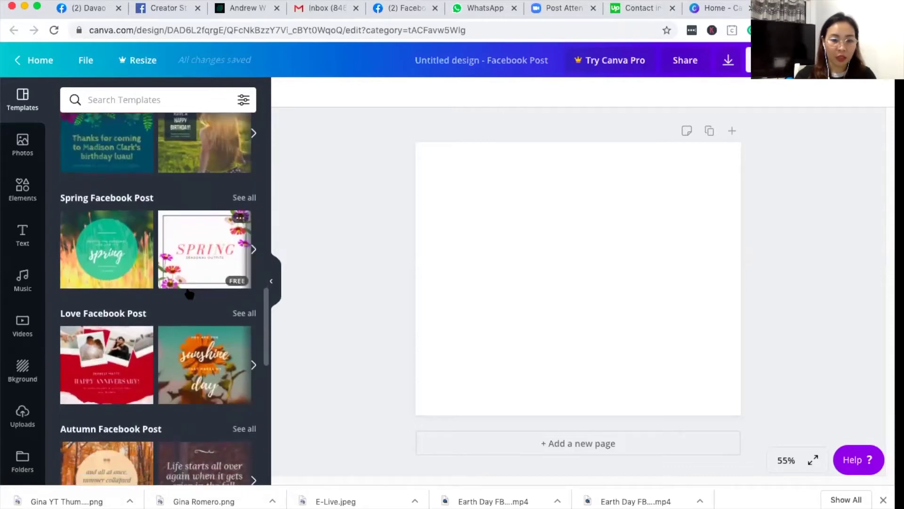
scroll(188, 294, "up", 10)
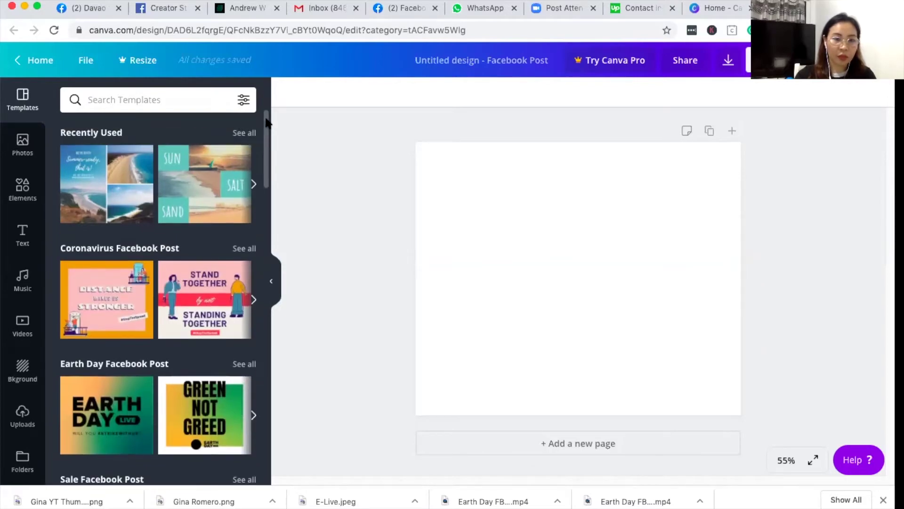
left_click(147, 100)
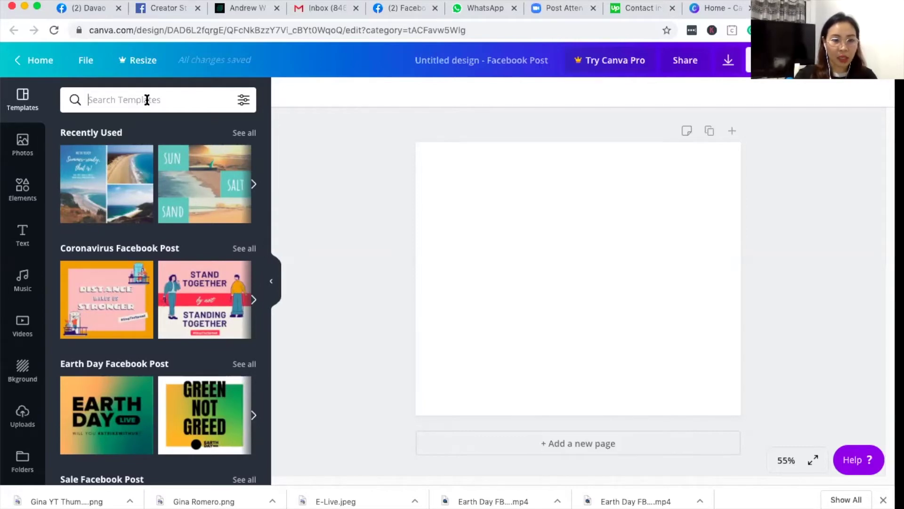
Search templates for 'Summer Facebook Post' and scroll through the results
type("w")
key("BackSpace")
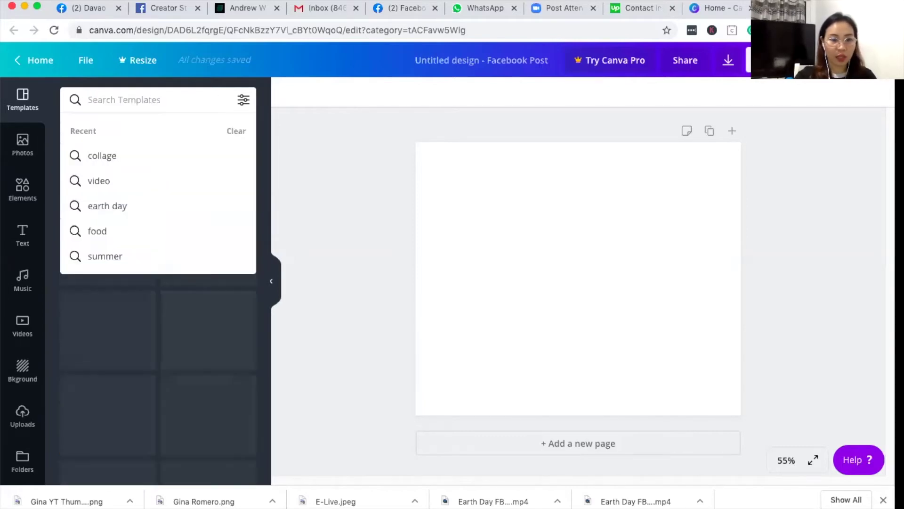
type("summer")
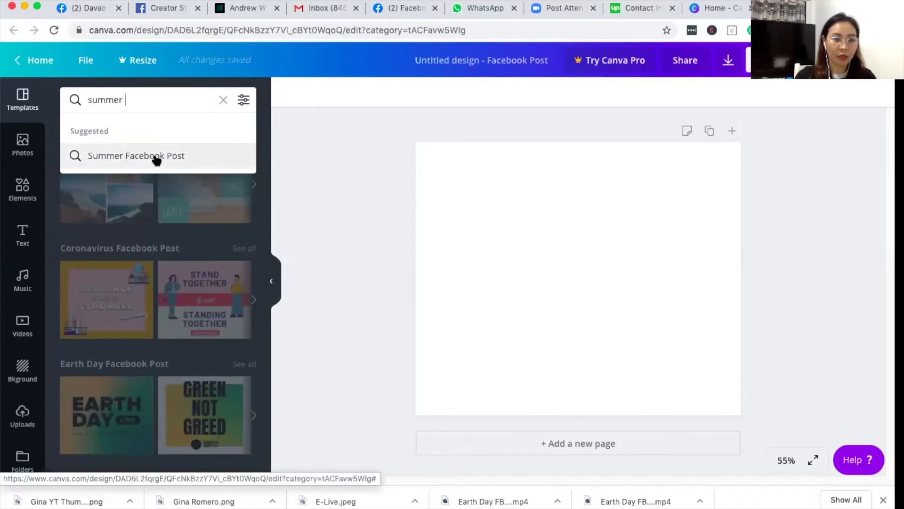
left_click(156, 158)
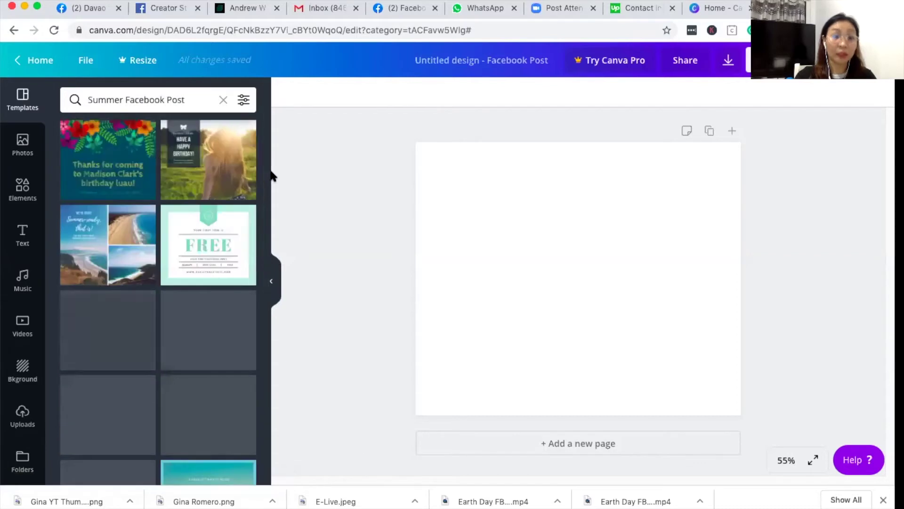
scroll(185, 310, "down", 3)
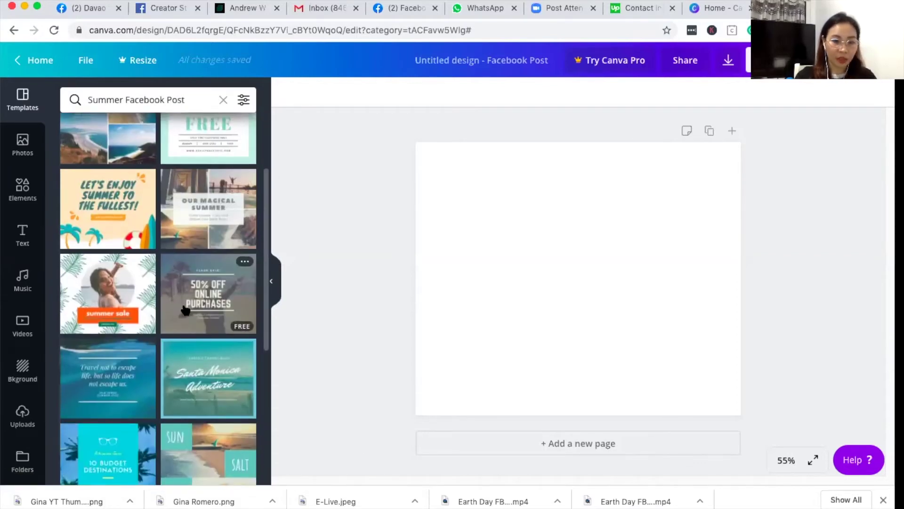
scroll(185, 310, "down", 5)
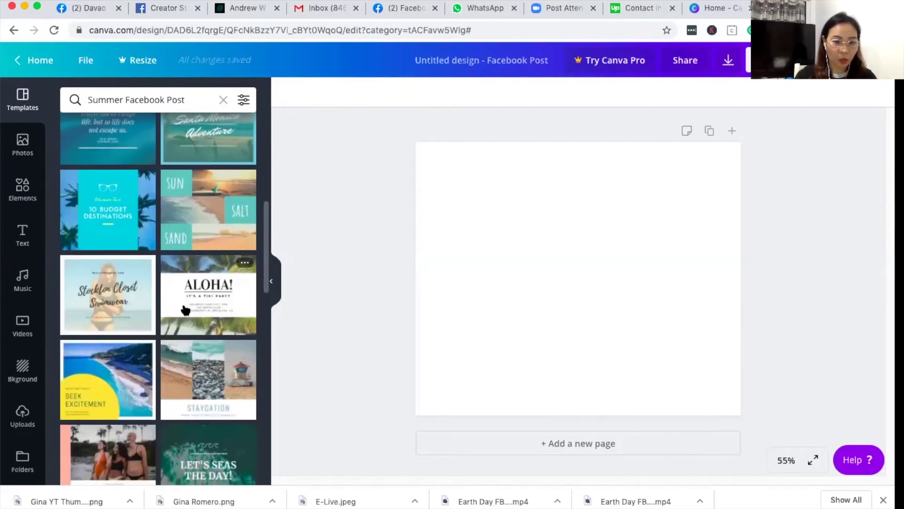
scroll(185, 310, "down", 2)
scroll(193, 352, "down", 2)
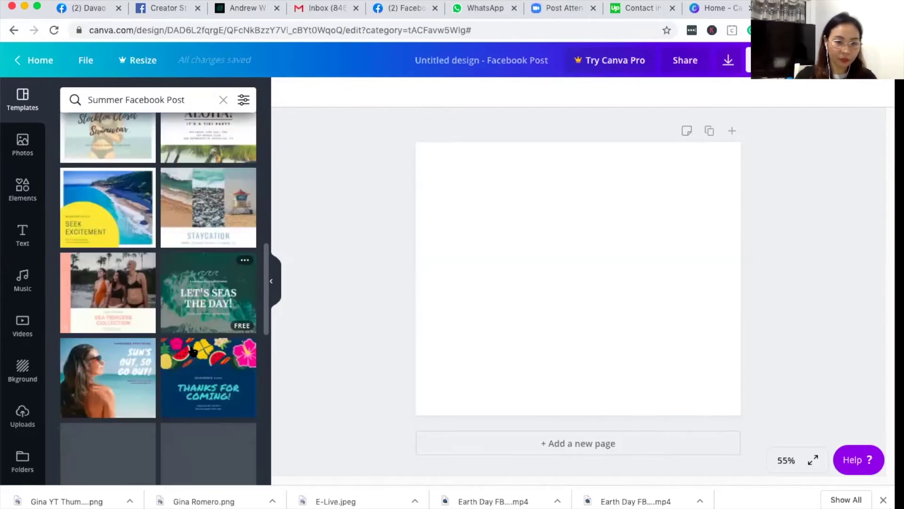
scroll(193, 352, "down", 2)
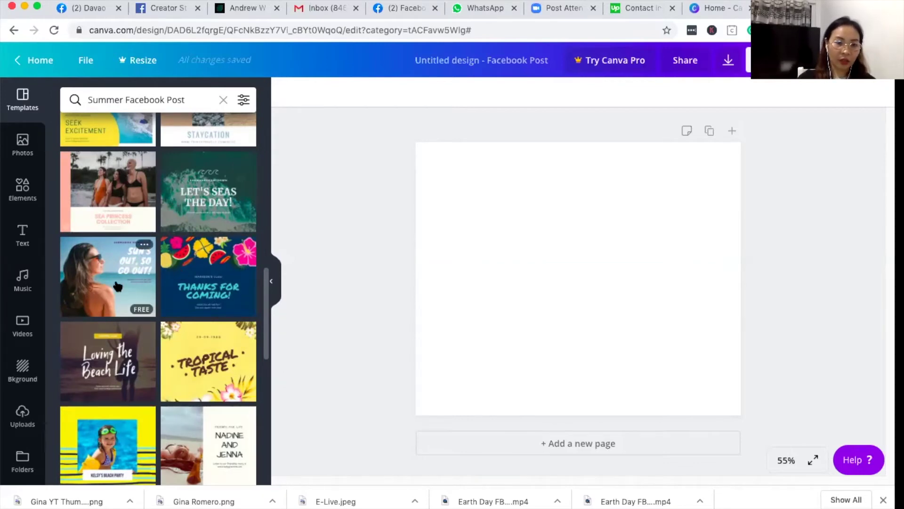
Apply the 'SUN'S OUT, SO GO OUT!' beach template and retitle the design 'Summer Women Quote'
left_click(117, 286)
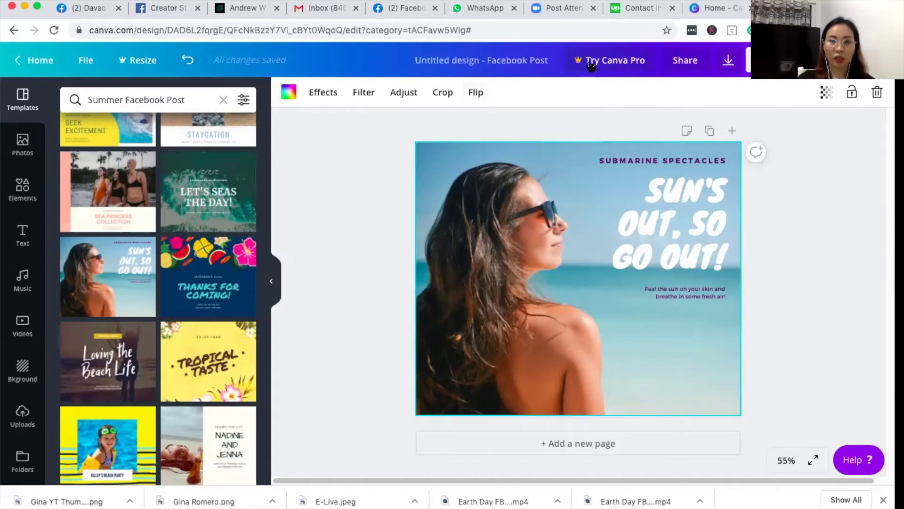
left_click(413, 52)
key("BackSpace")
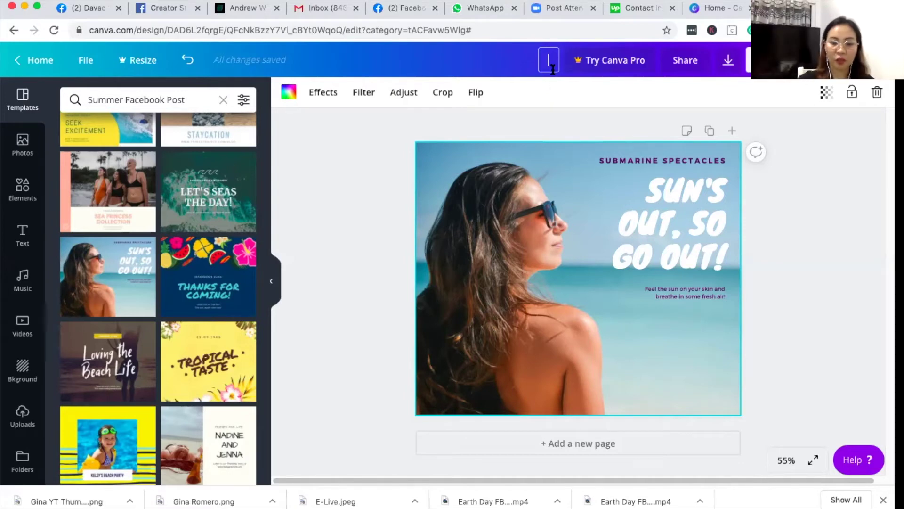
type("Summer Wo")
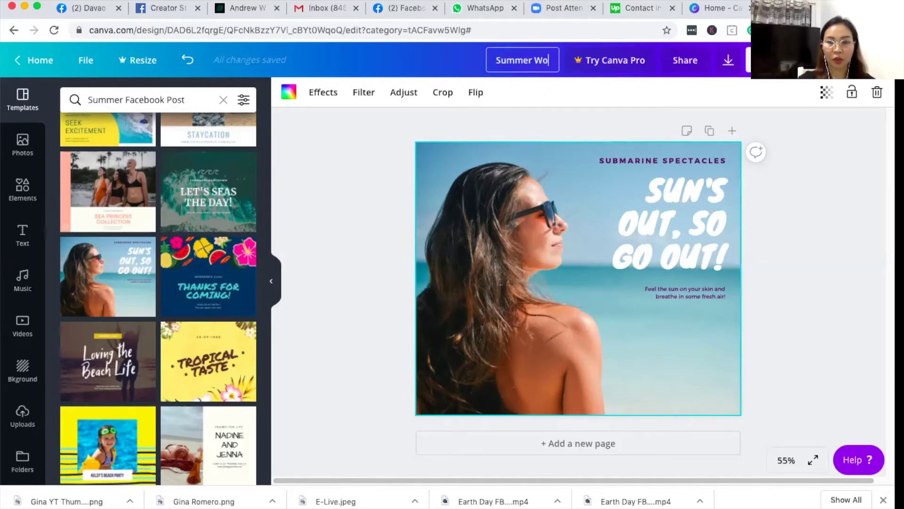
type("men Q")
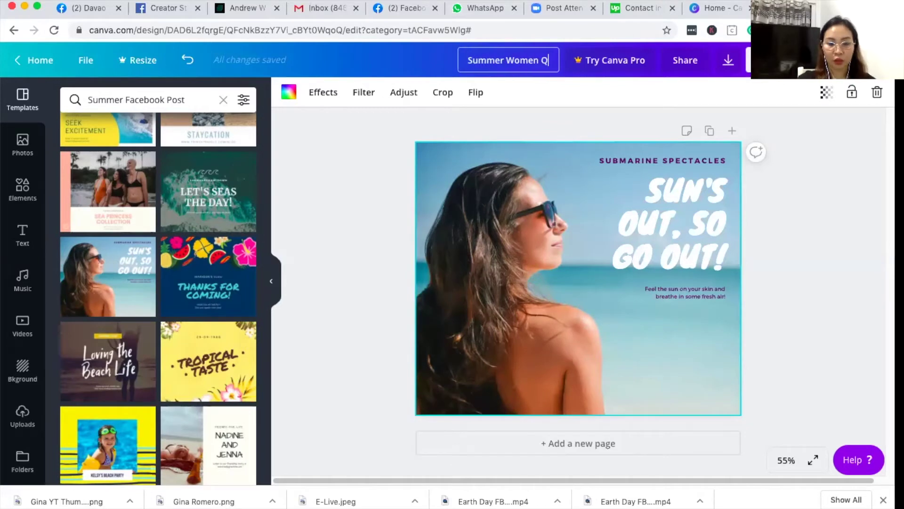
type("uote")
key("Return")
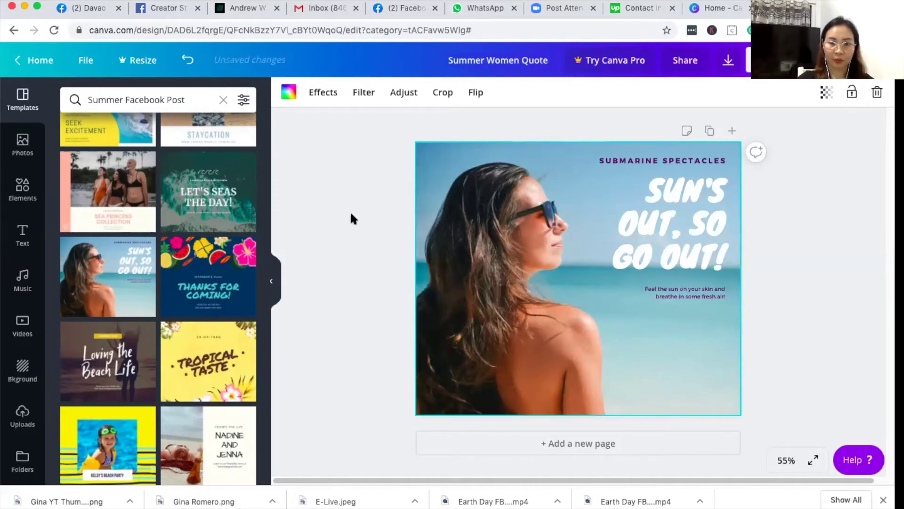
left_click(352, 218)
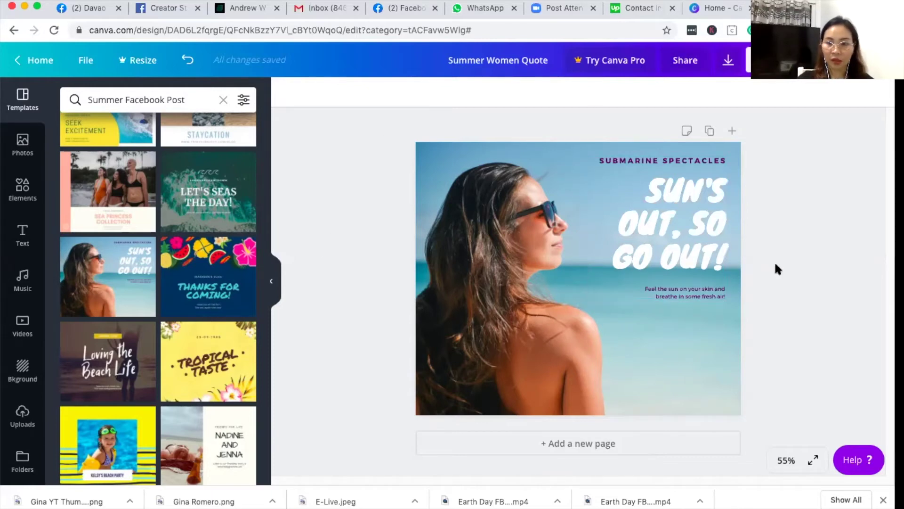
Select the woman's beach photo behind the headline on the canvas
left_click(695, 225)
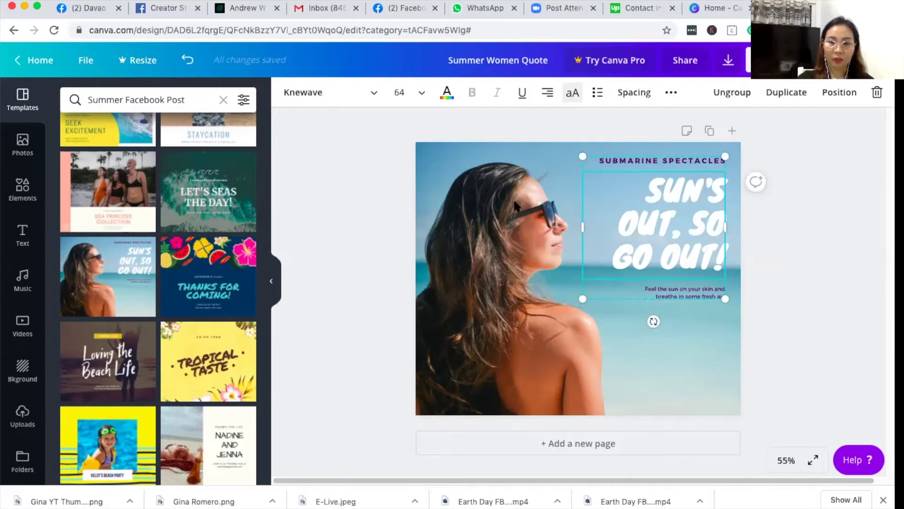
left_click(418, 207)
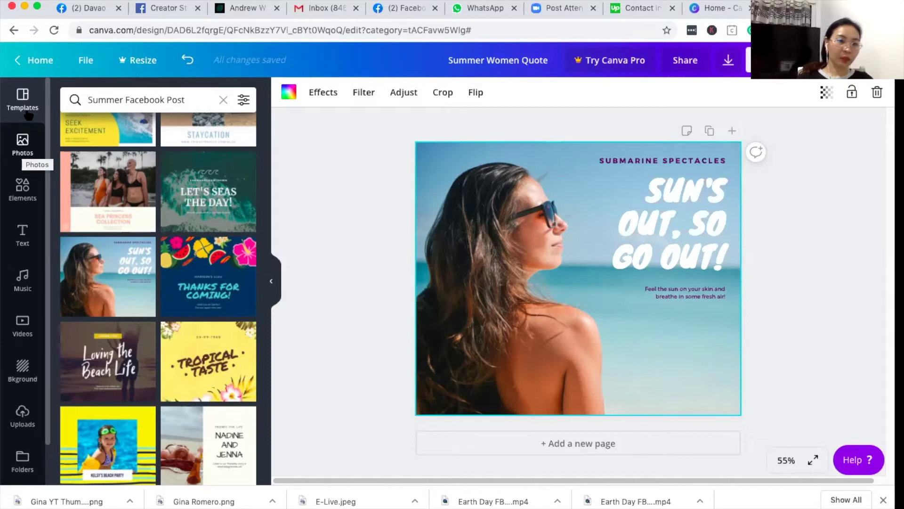
Search the stock Photos library for 'beach' and scroll through the results
left_click(23, 145)
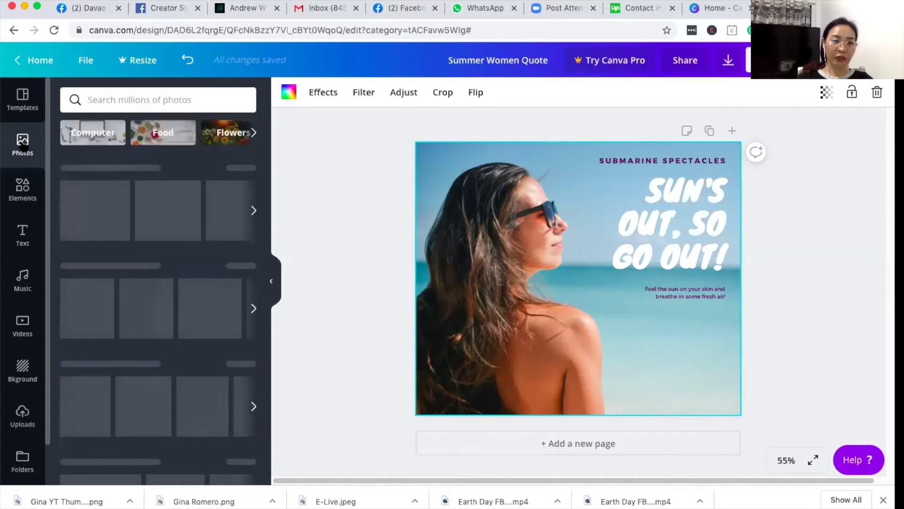
left_click(254, 211)
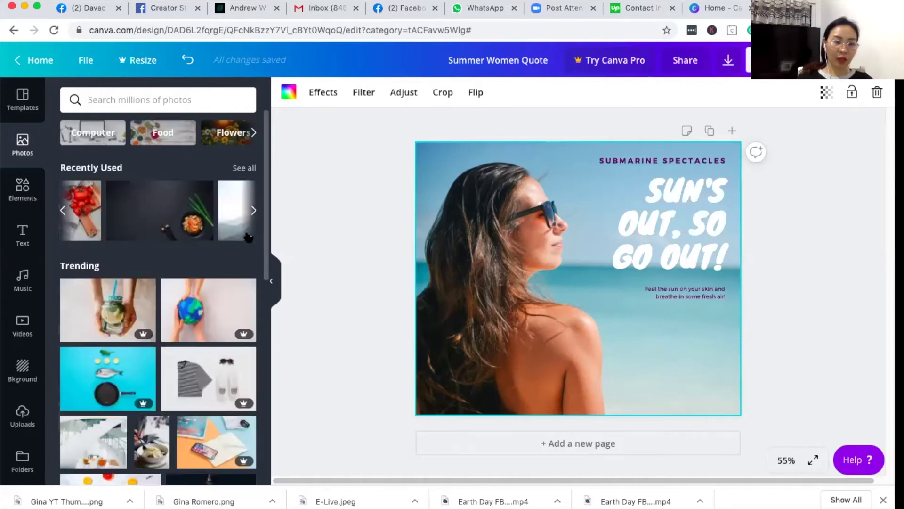
scroll(189, 383, "down", 6)
scroll(188, 383, "up", 6)
left_click(161, 97)
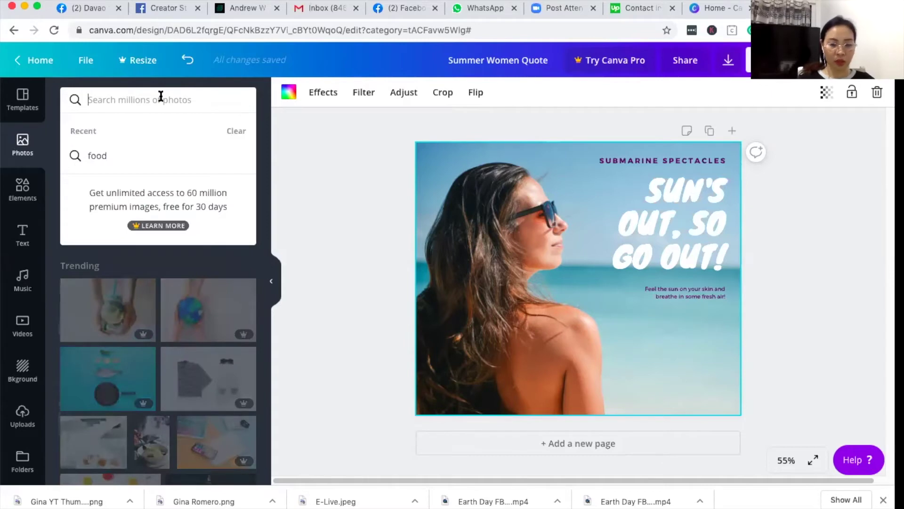
type("su")
key("BackSpace")
key("BackSpace")
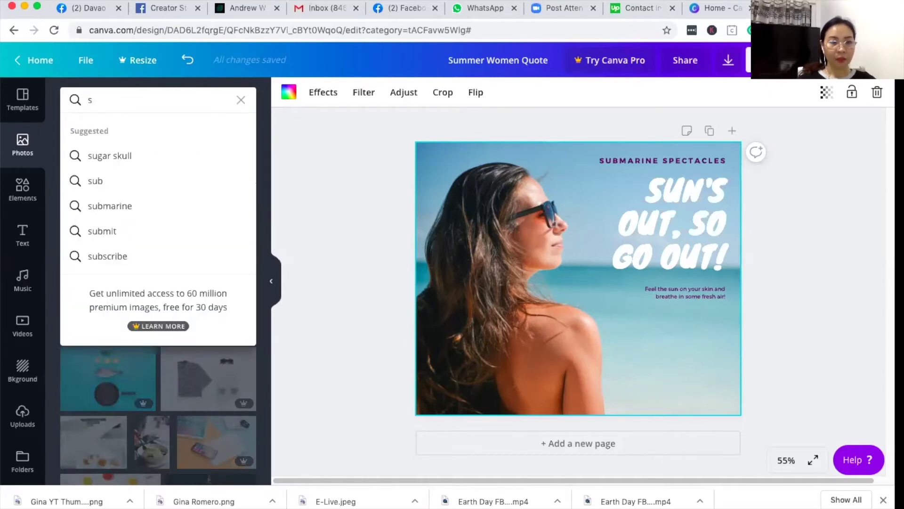
type("beach")
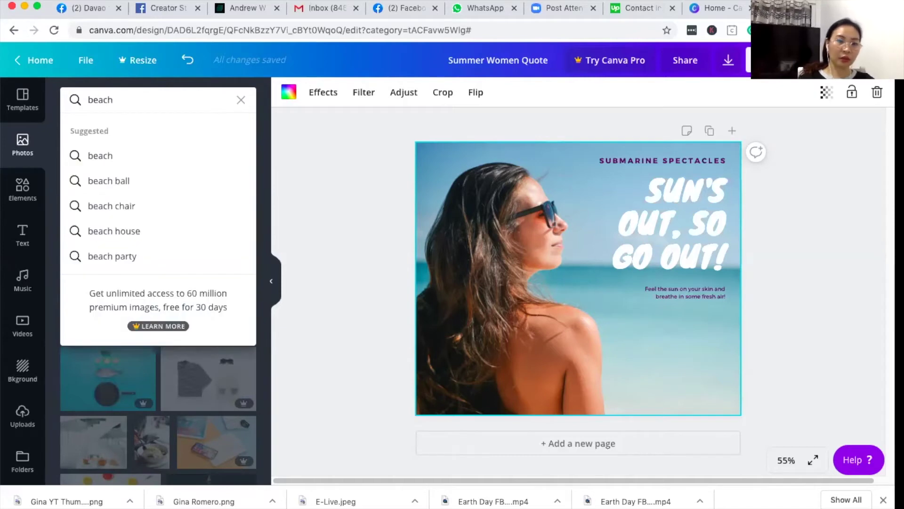
key("Return")
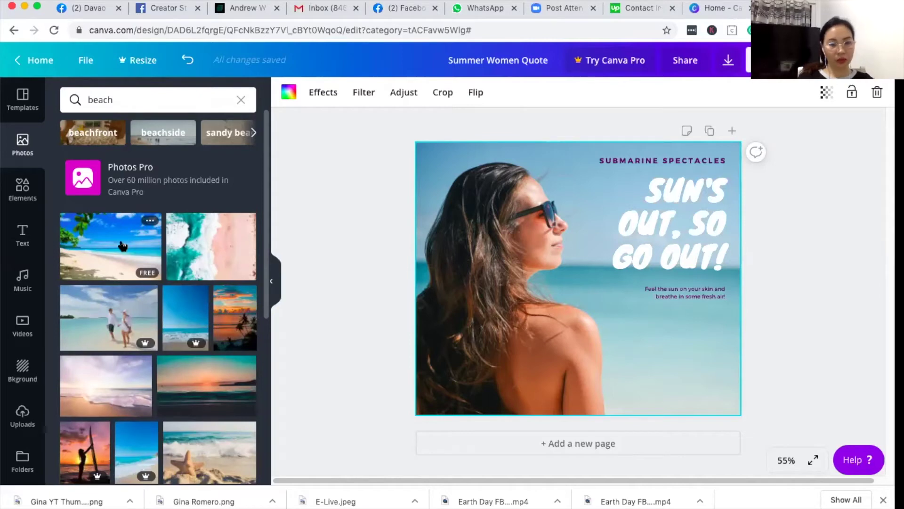
scroll(265, 306, "down", 2)
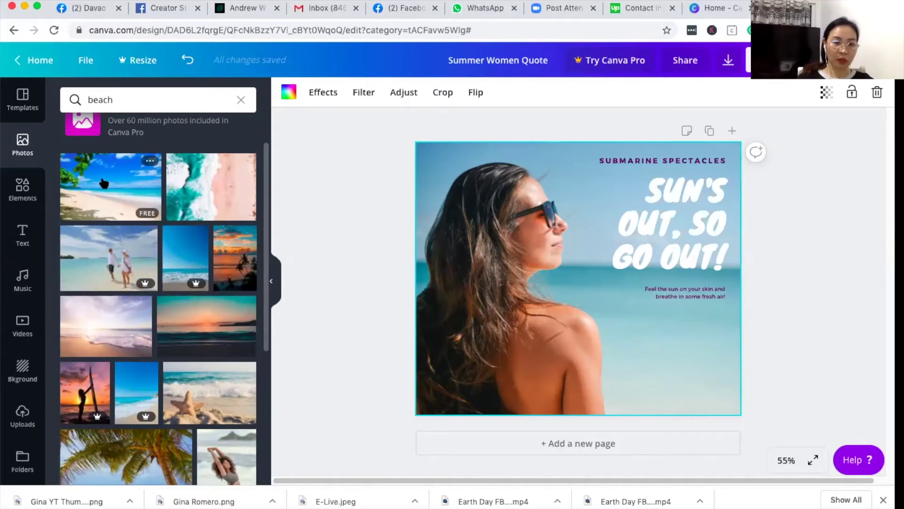
Drag the aerial turquoise-wave photo onto the background and show the Uploads library
left_click(207, 182)
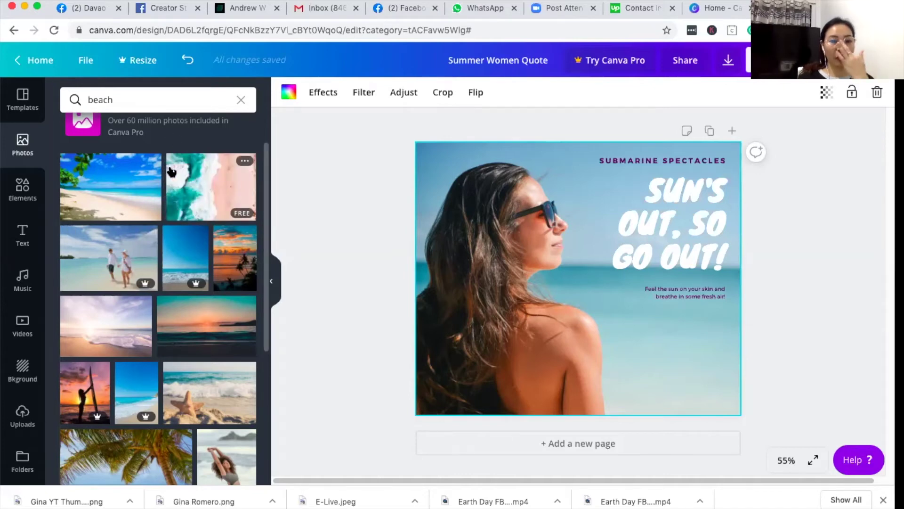
left_click_drag(192, 191, 439, 180)
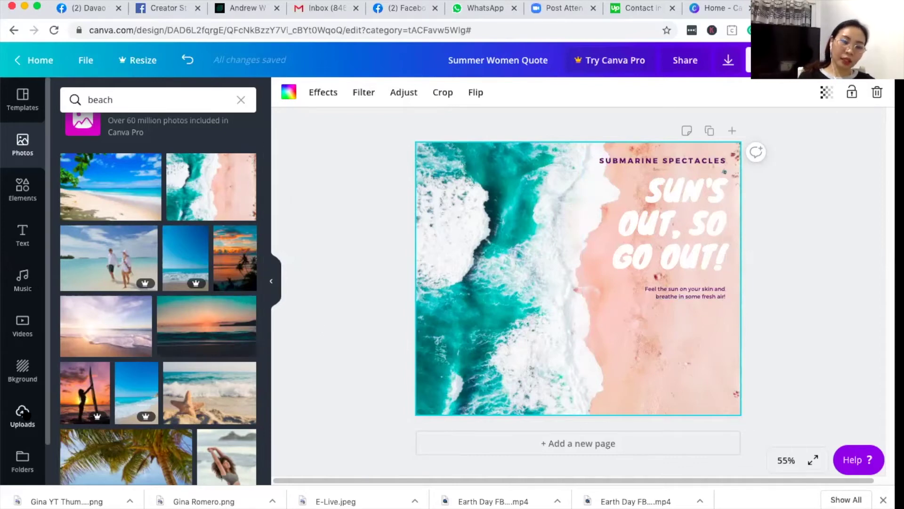
left_click(23, 415)
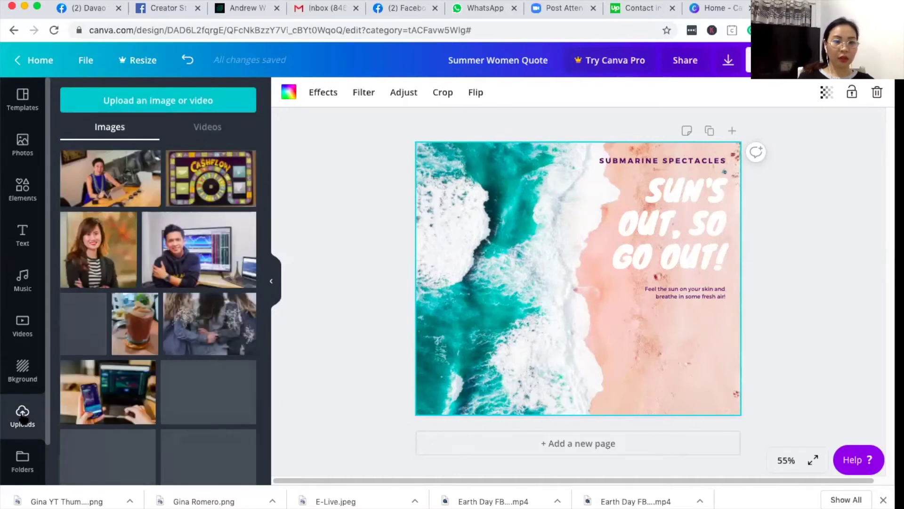
scroll(134, 346, "down", 3)
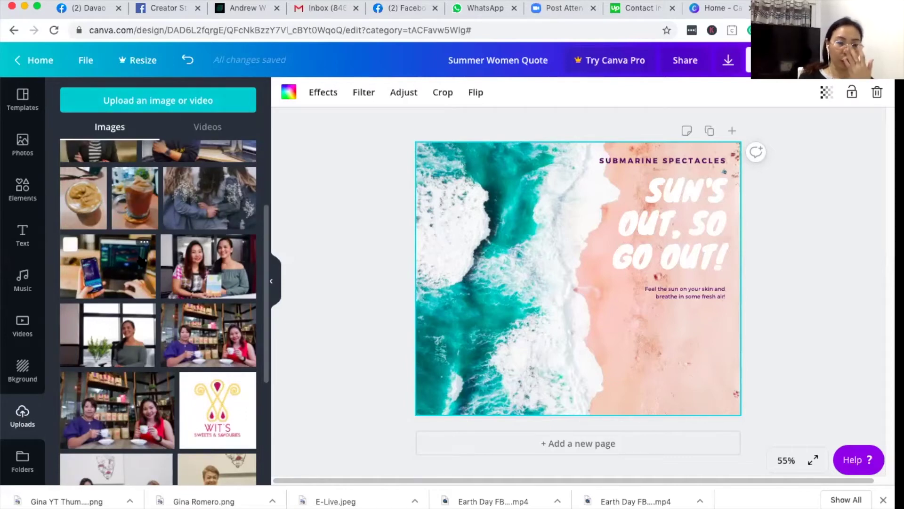
scroll(141, 261, "up", 3)
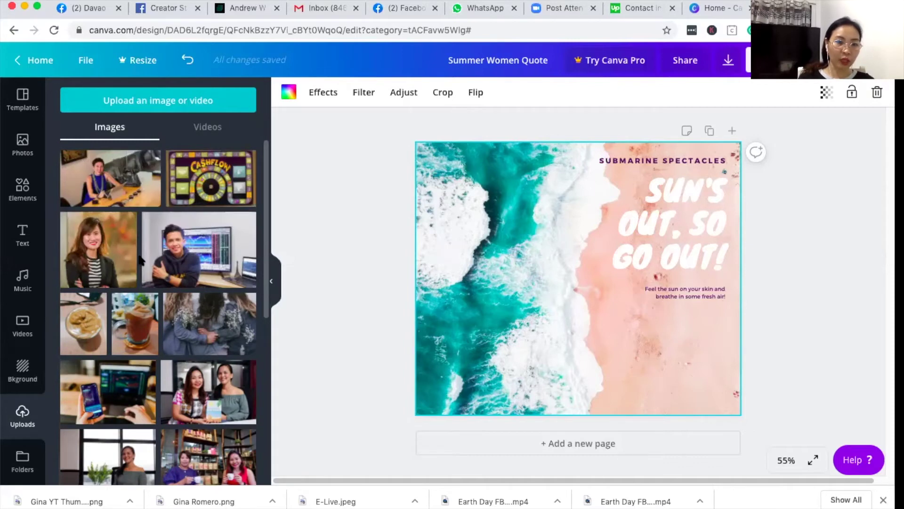
left_click(130, 102)
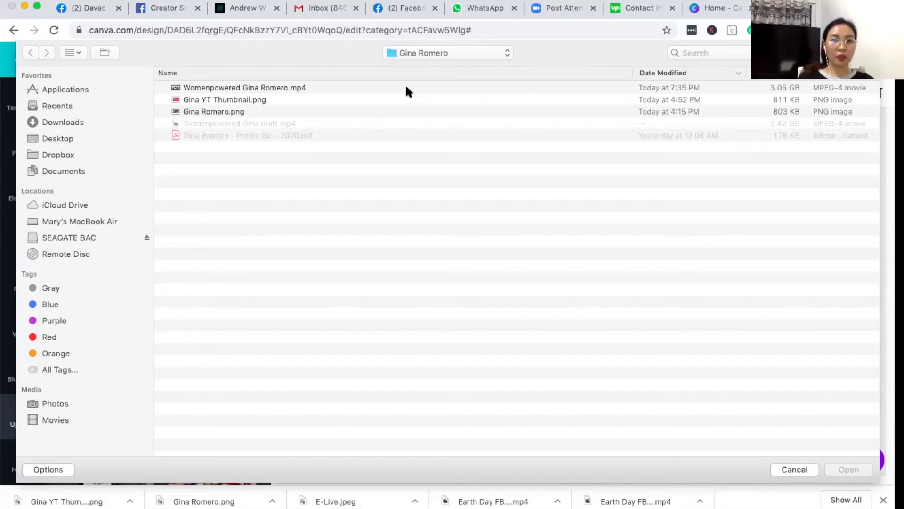
left_click(63, 142)
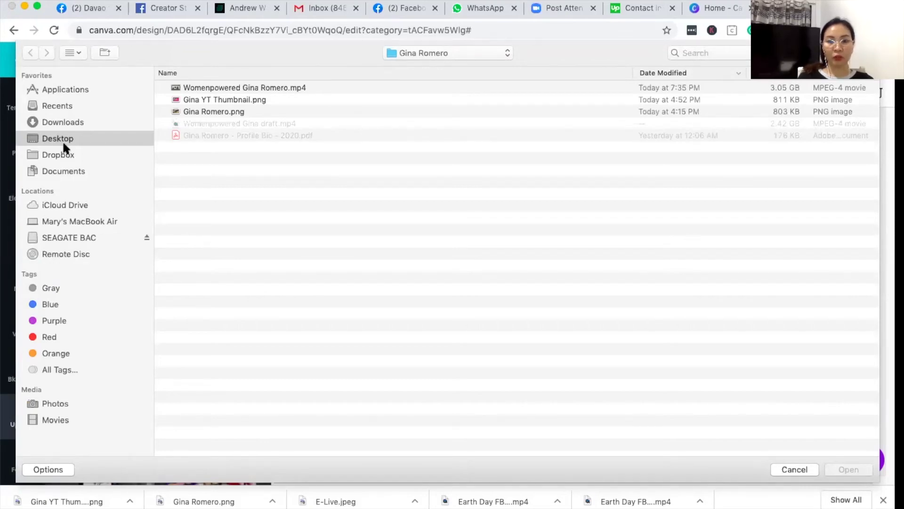
left_click(795, 468)
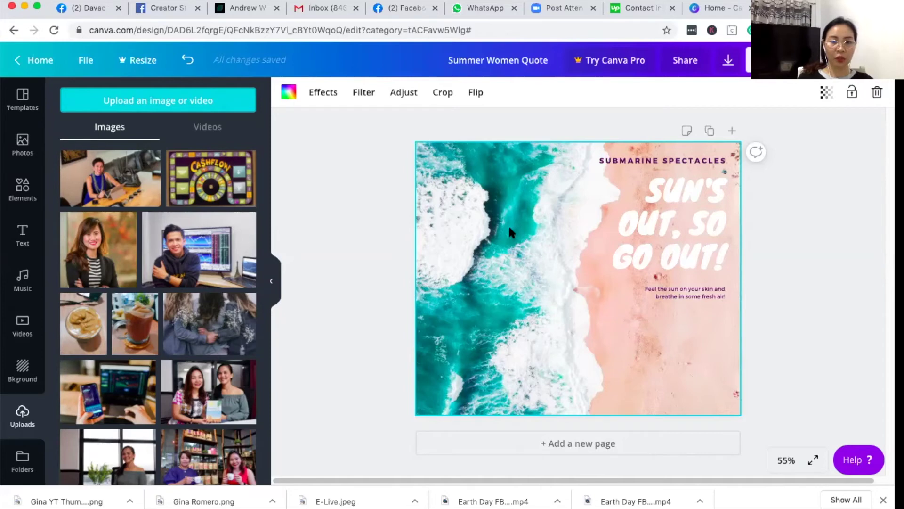
left_click(672, 190)
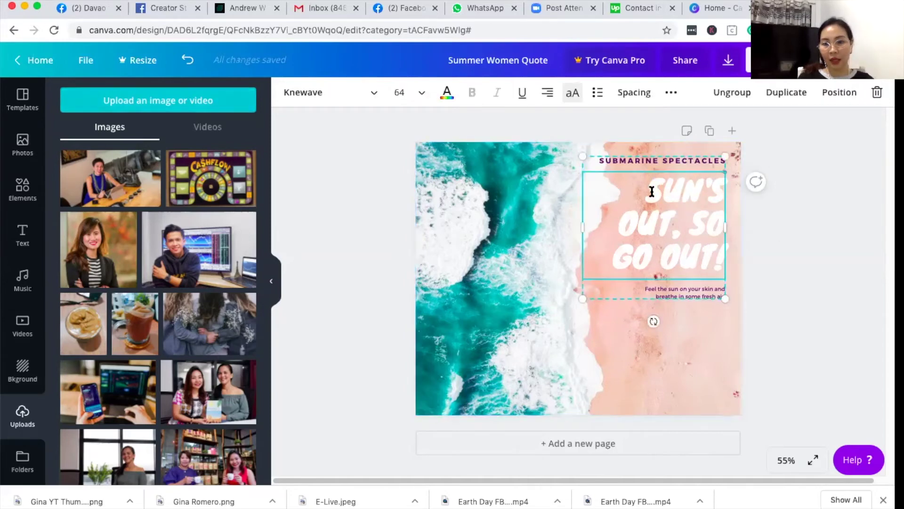
Replace the headline with SUN, SALT and SAND on three lines
left_click_drag(653, 190, 721, 259)
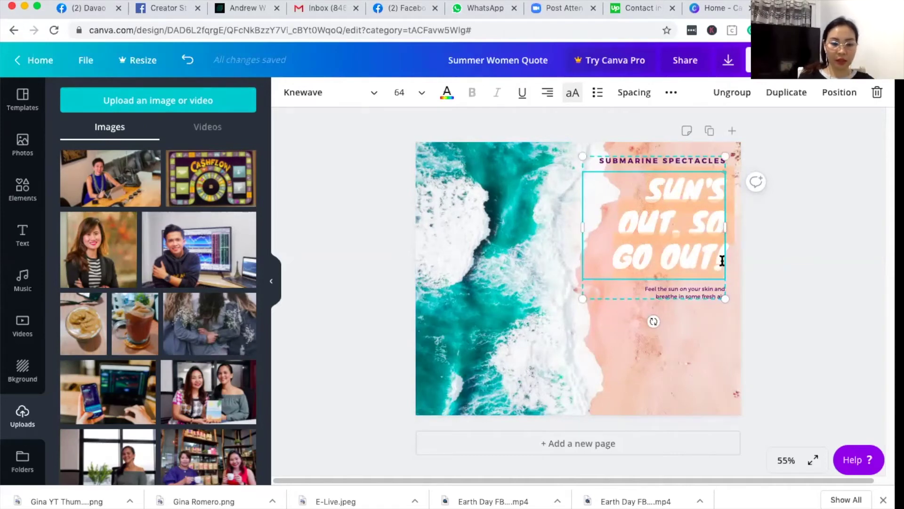
key("BackSpace")
type("SUN")
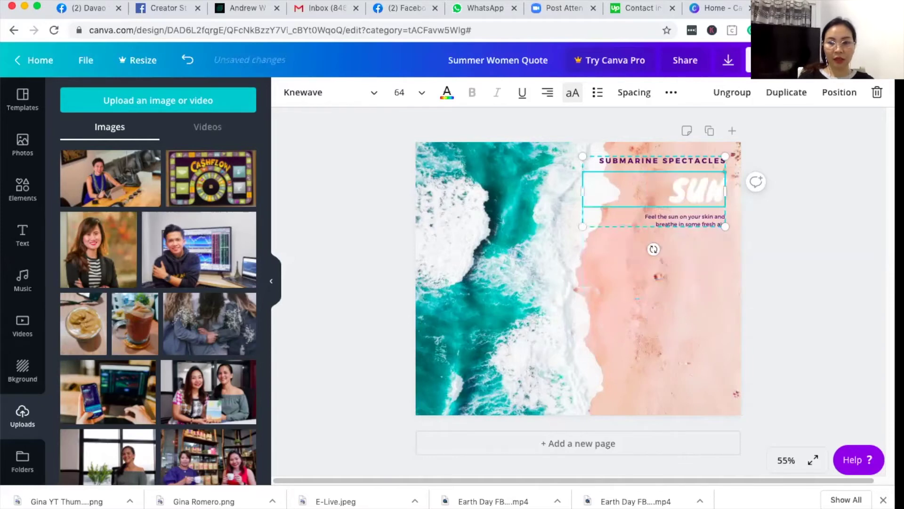
key("Return")
type("SAL")
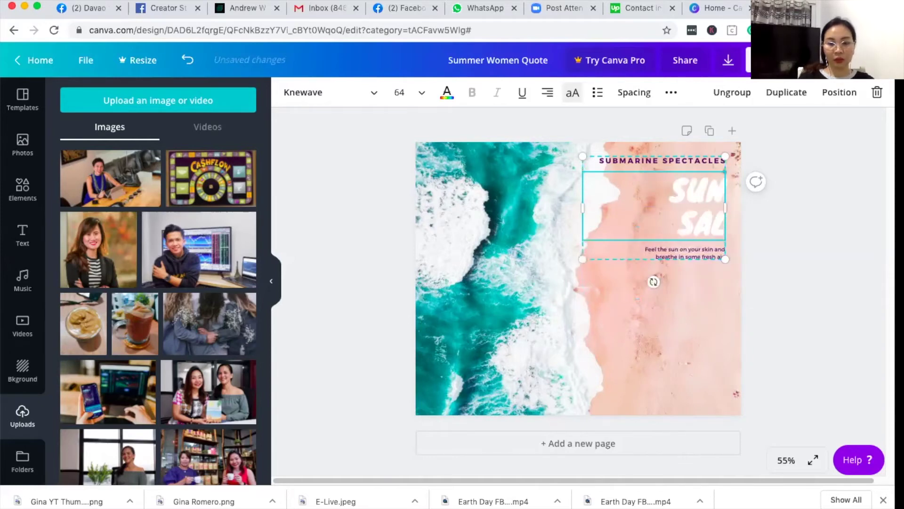
type("T")
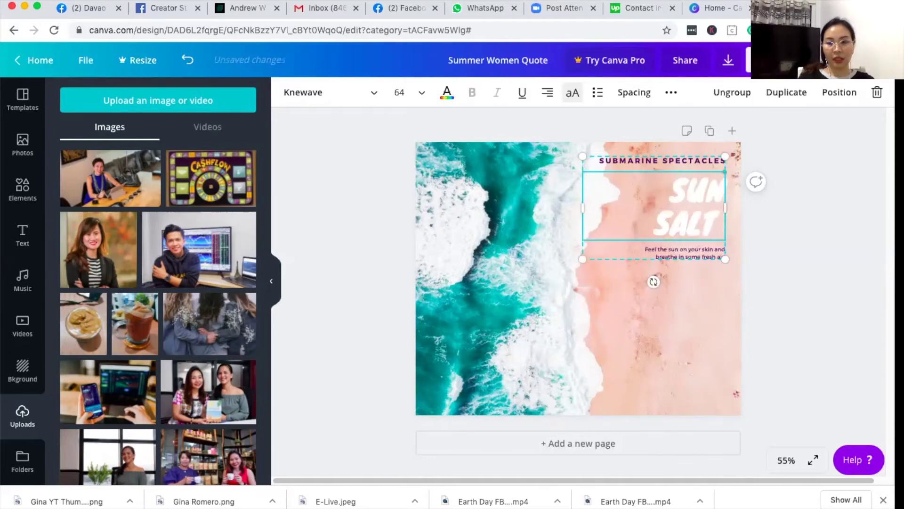
key("Return")
type("SAND")
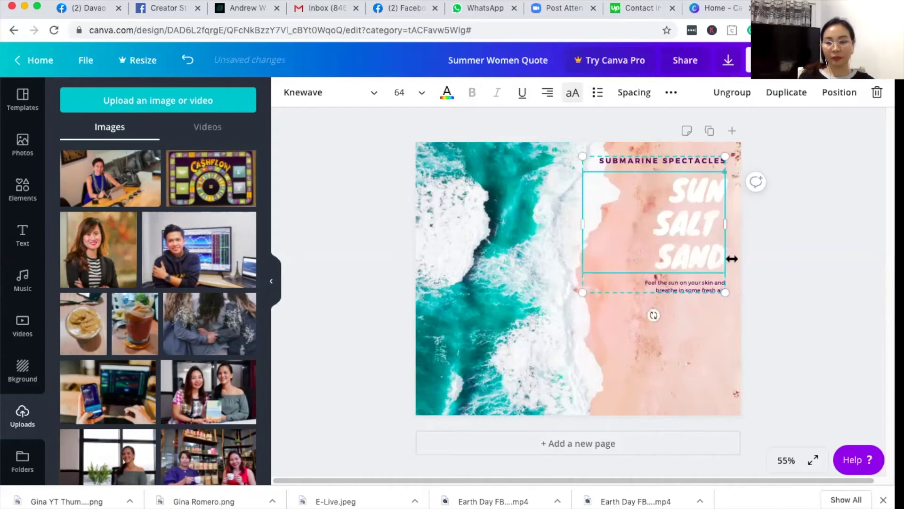
left_click(785, 266)
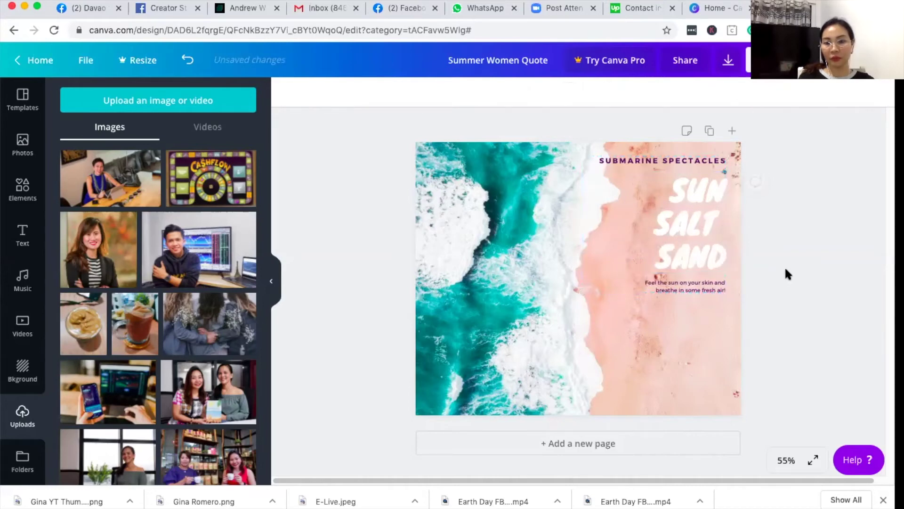
Change the SUBMARINE SPECTACLES heading to 'WOMENPOWERED STORIES' and select the small caption
left_click(639, 163)
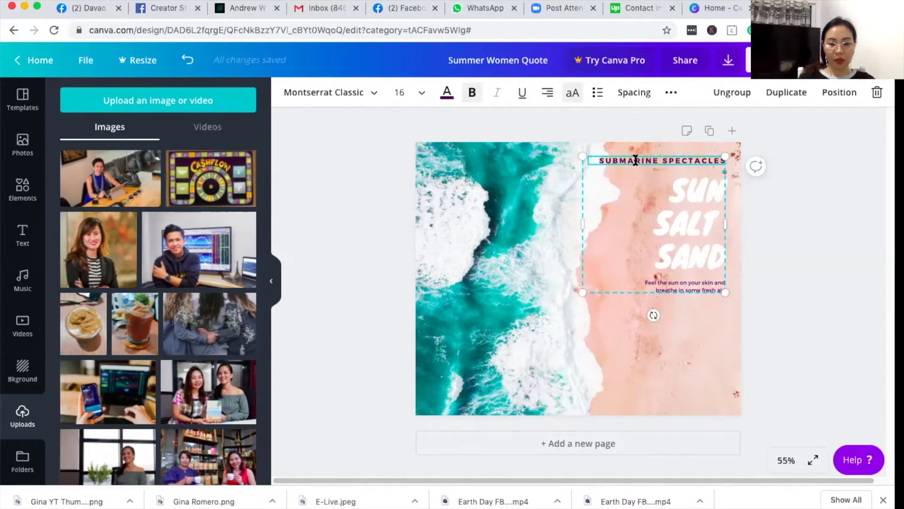
double_click(636, 160)
type("WO")
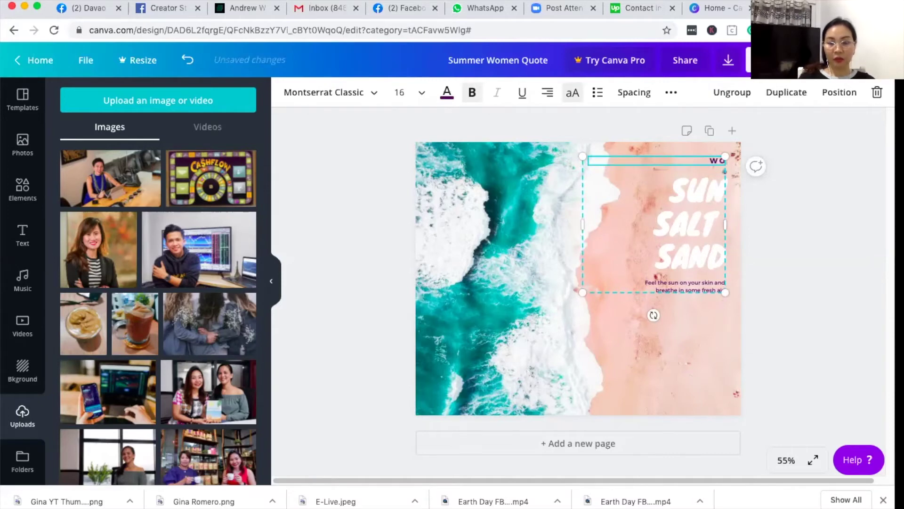
type("MENP")
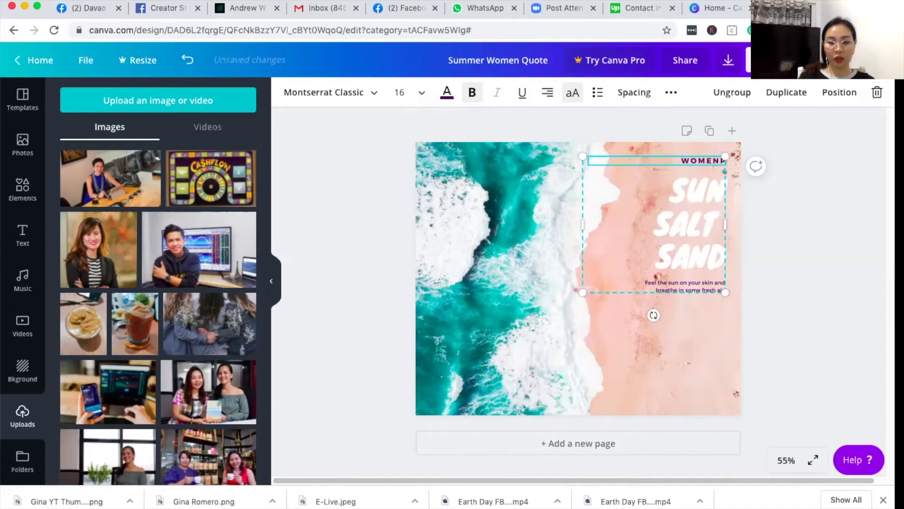
type("OWERED")
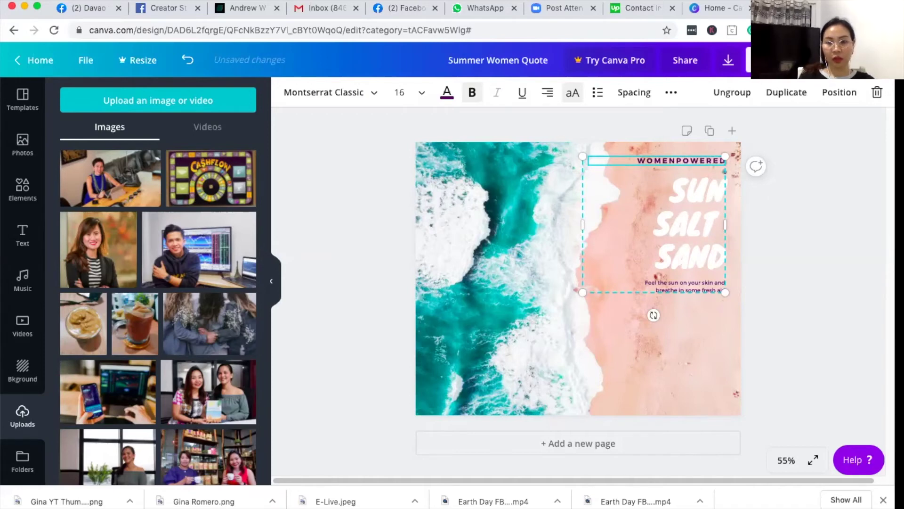
type(" STORIES")
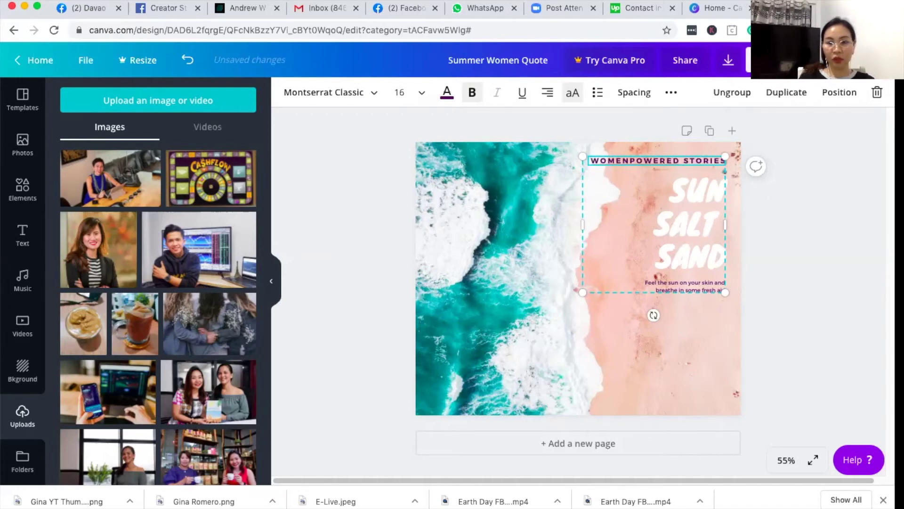
left_click(827, 300)
left_click(717, 283)
left_click(717, 283)
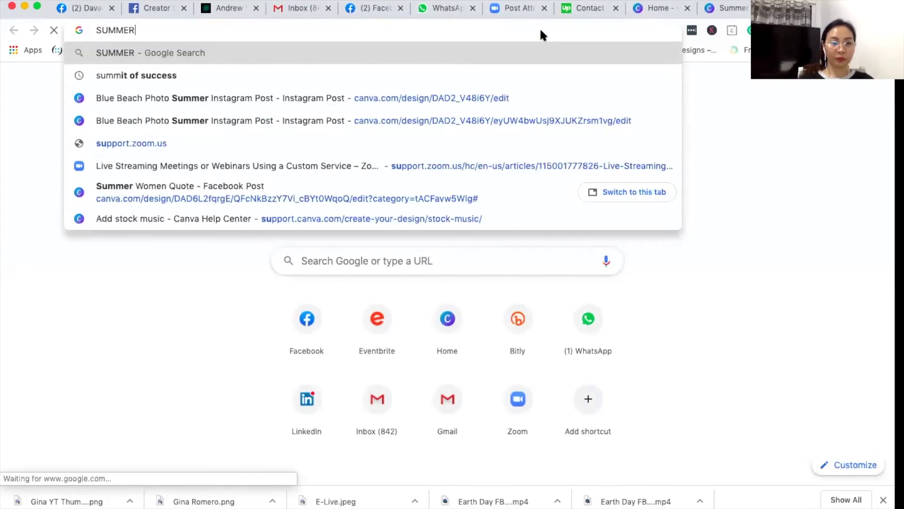
Search Chrome for 'summer quote for women' and switch back to the Canva design tab
key("BackSpace")
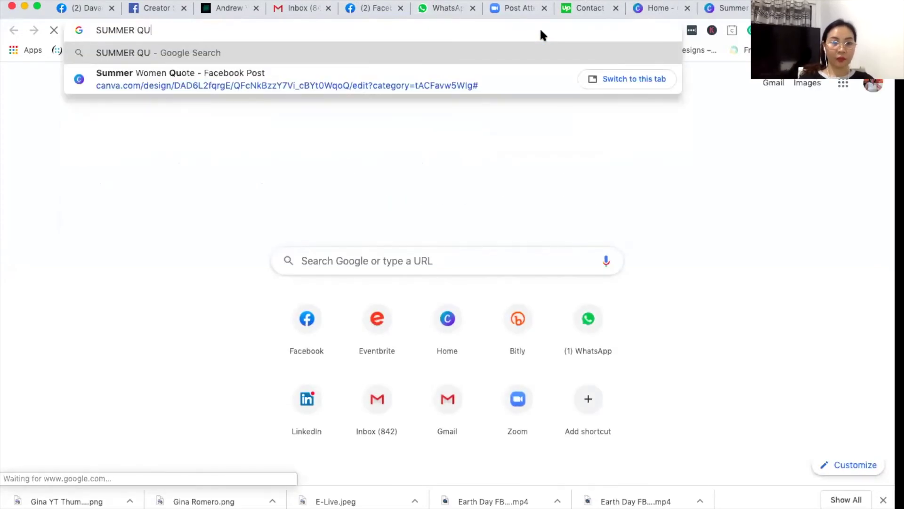
type("OTE FOR")
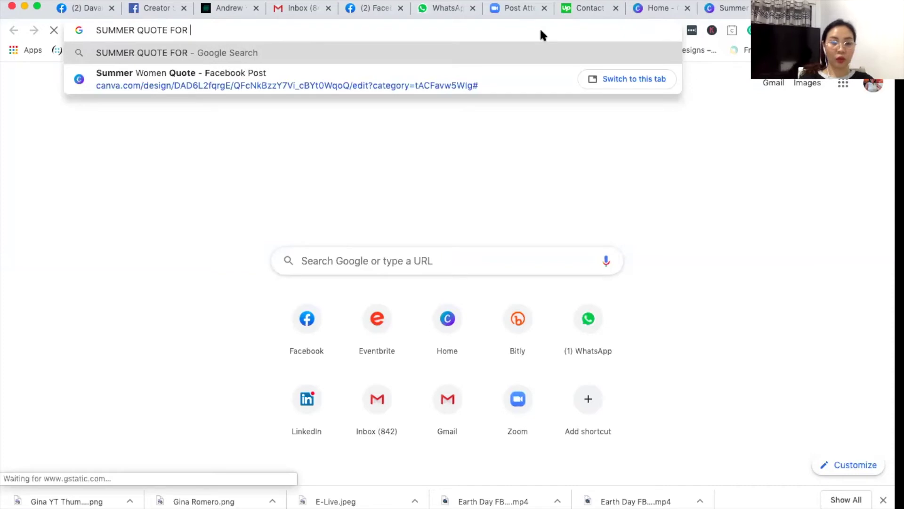
type(" WOMEN")
key("Return")
left_click(727, 8)
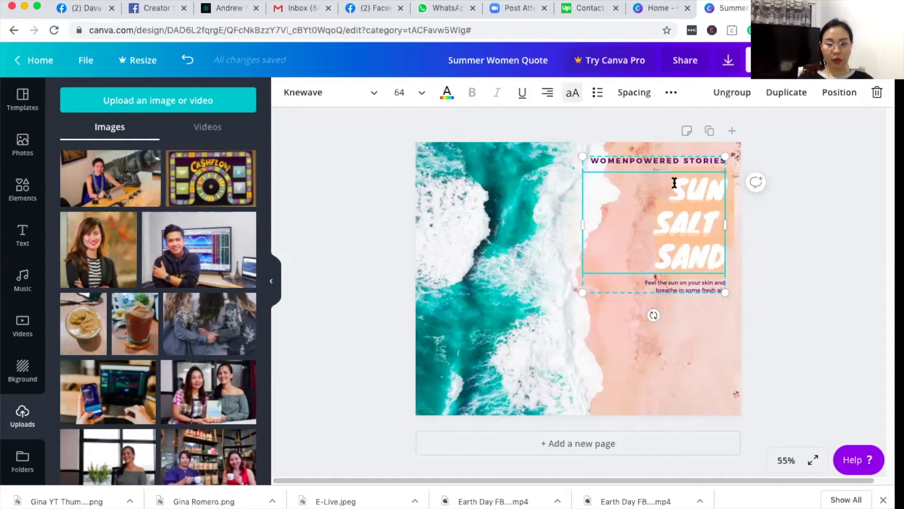
Paste the 'Summer has filled her veins with light…' quote over the heading and set it to size 36
key("super+v")
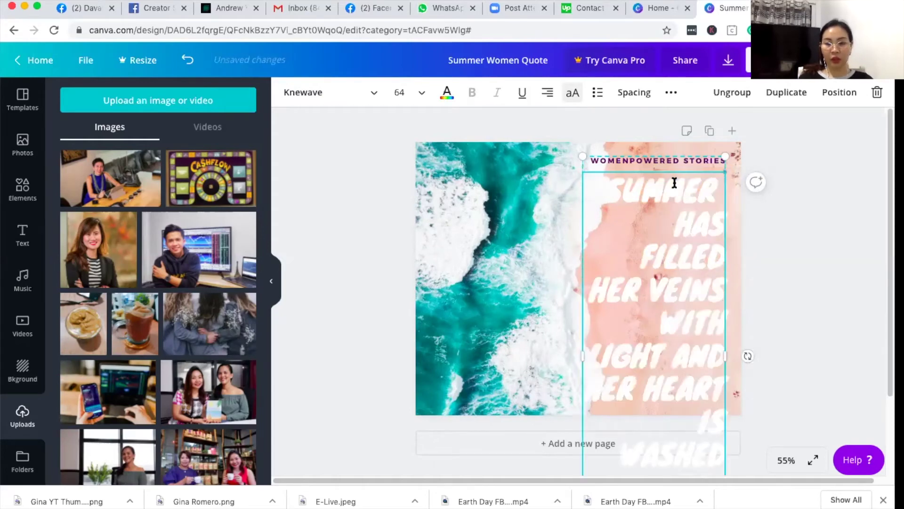
scroll(674, 217, "down", 5)
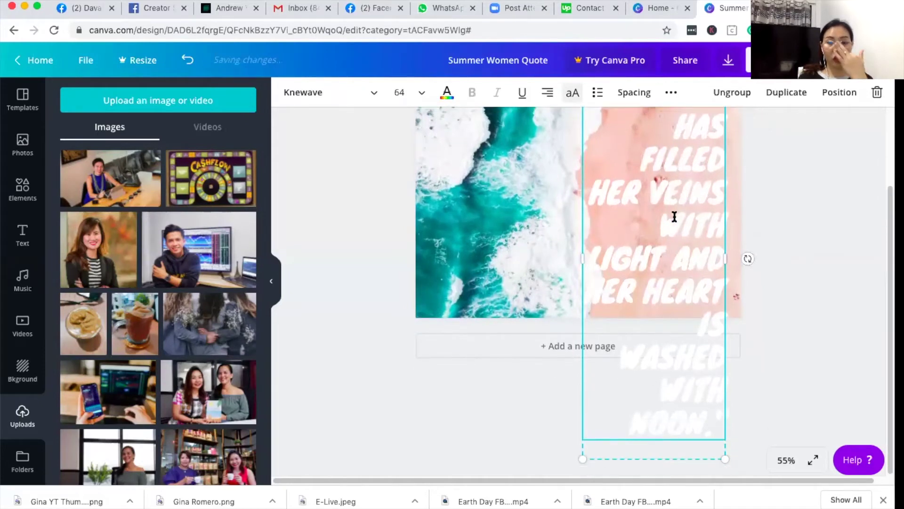
left_click(423, 94)
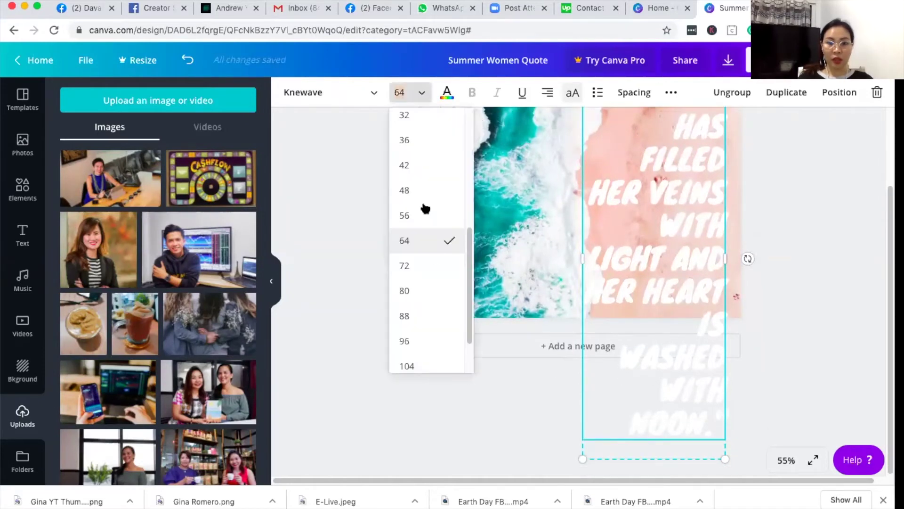
left_click(409, 143)
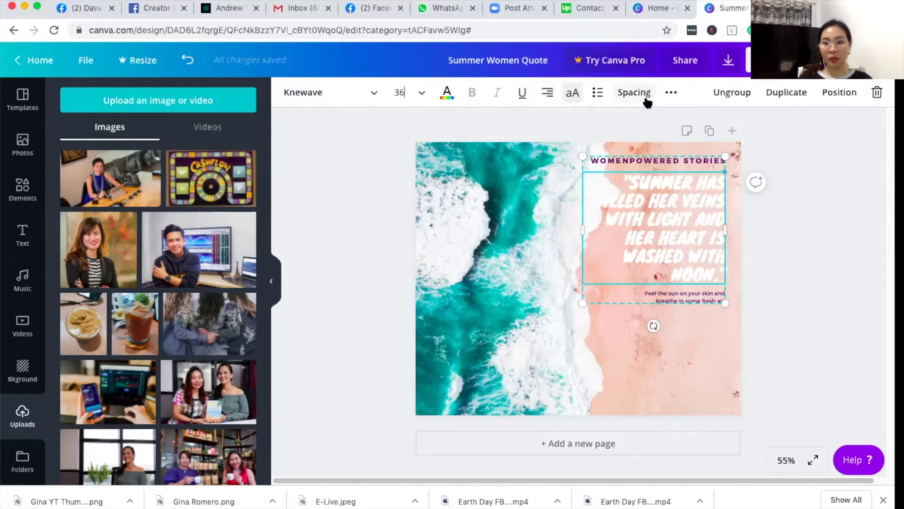
left_click(671, 92)
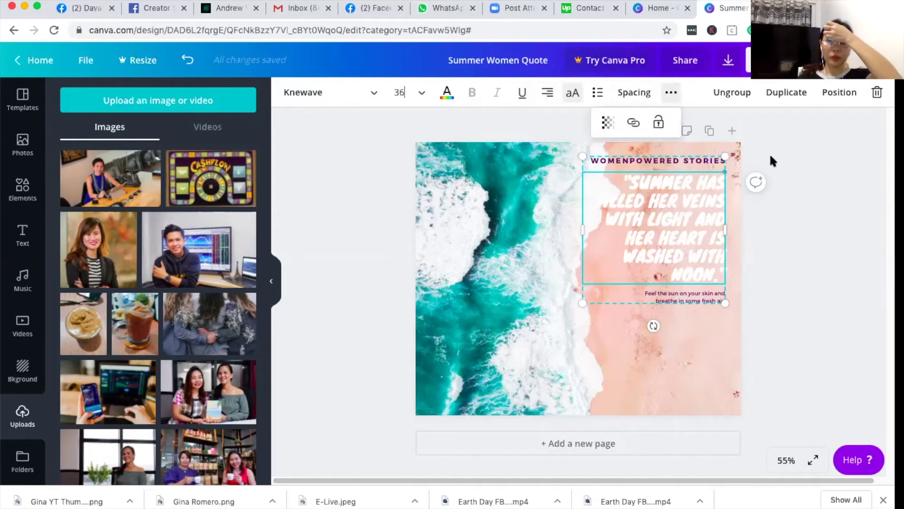
left_click(796, 168)
Switch the quote to the Finger Paint handwriting font and move the text group slightly lower
left_click(684, 209)
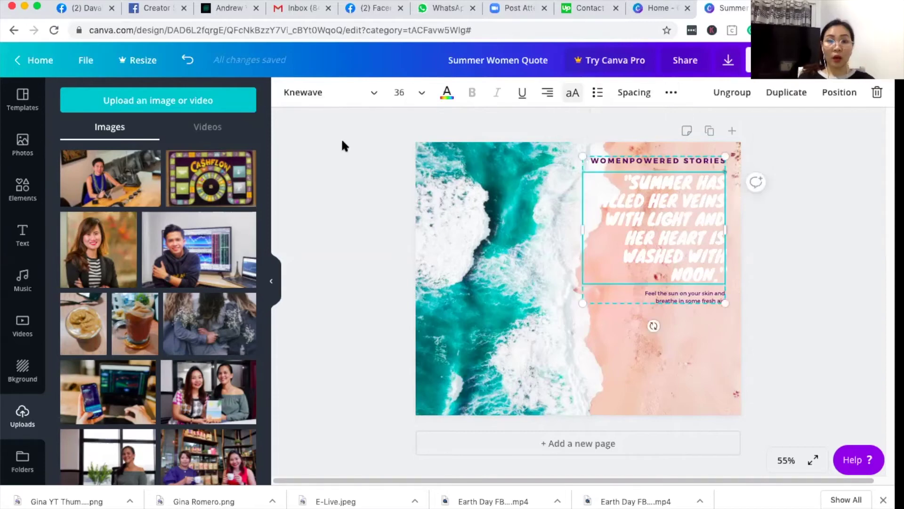
left_click(346, 94)
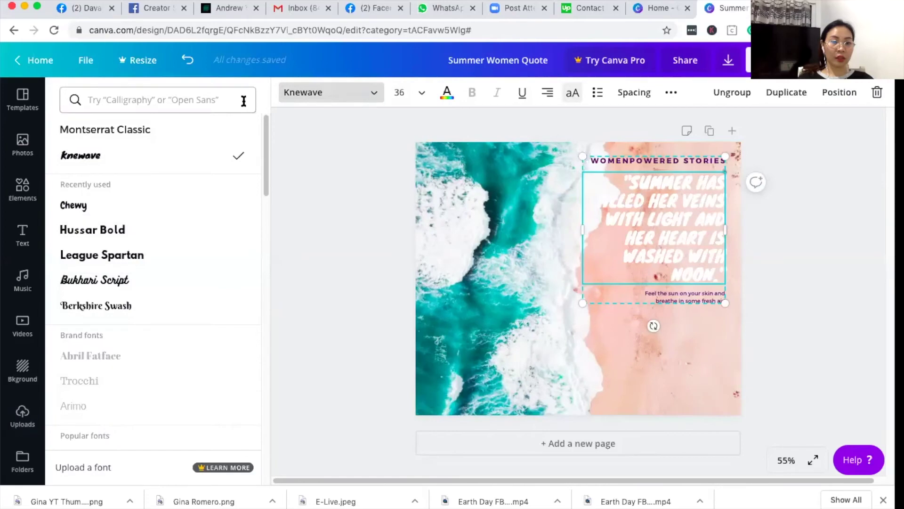
left_click(100, 104)
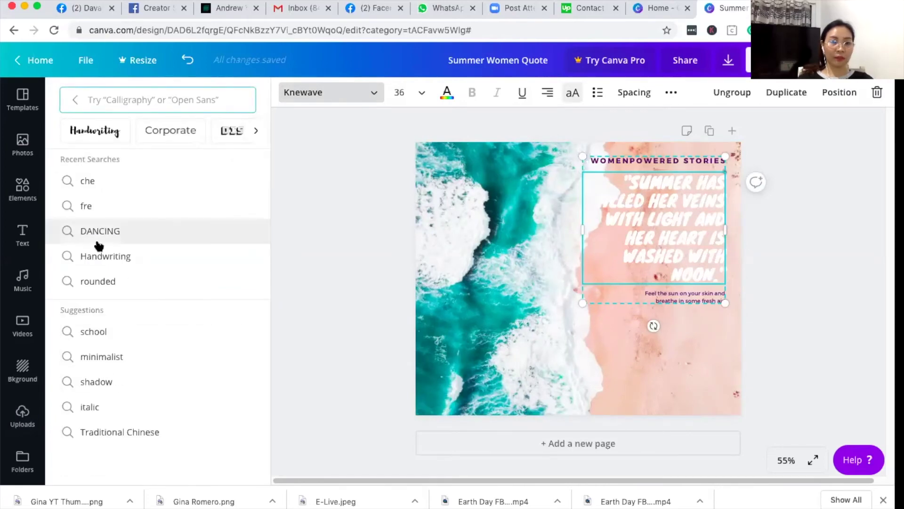
left_click(101, 257)
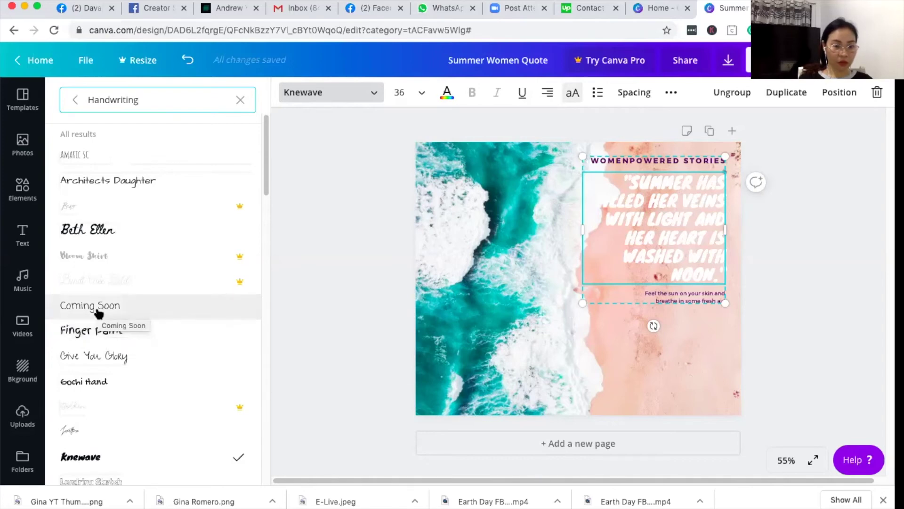
left_click(95, 362)
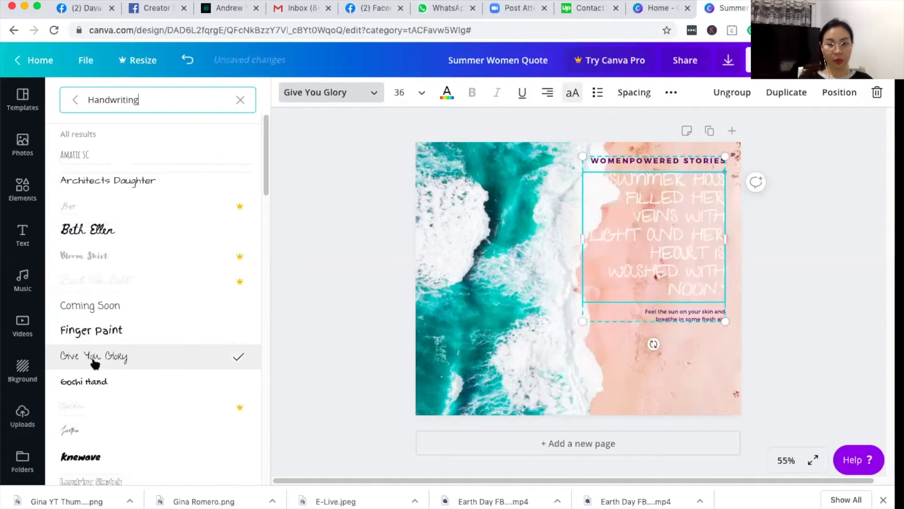
left_click(95, 334)
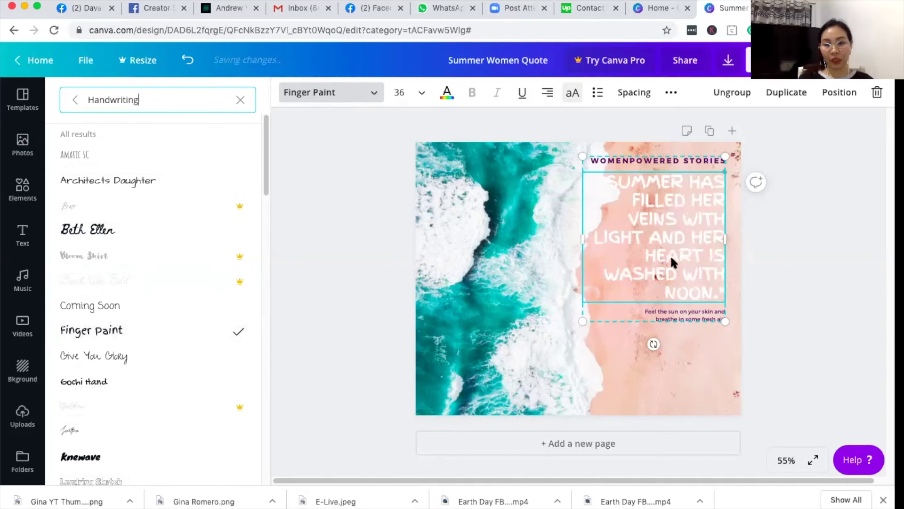
left_click_drag(672, 248, 674, 279)
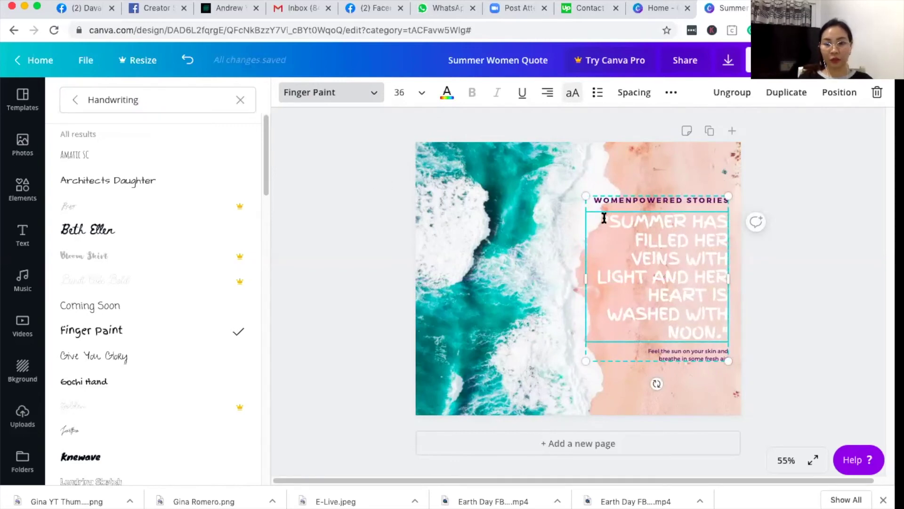
left_click_drag(602, 216, 723, 329)
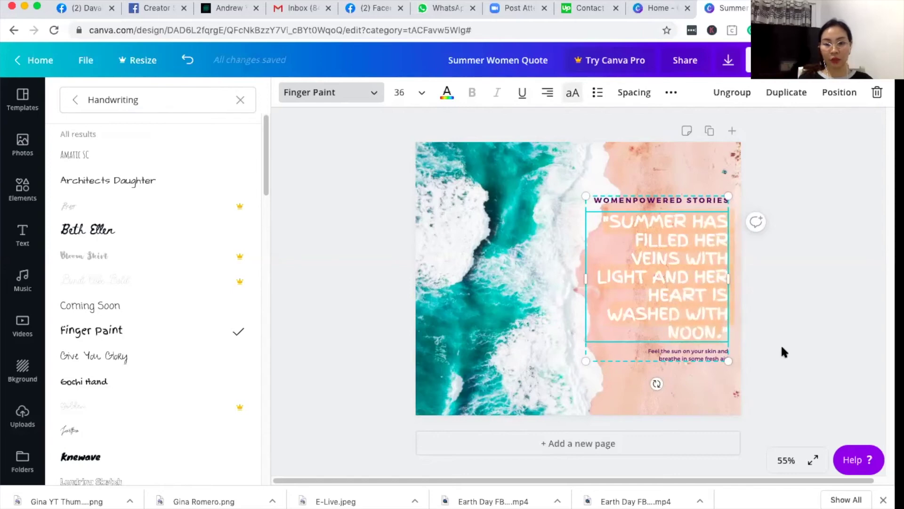
Try dark blue and cyan on the quote, then shrink the text group from its corner
left_click(445, 94)
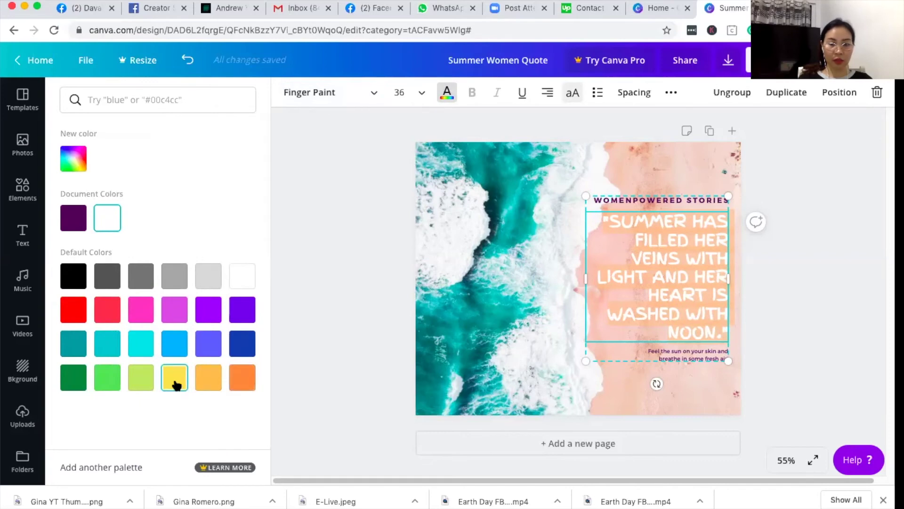
left_click(242, 343)
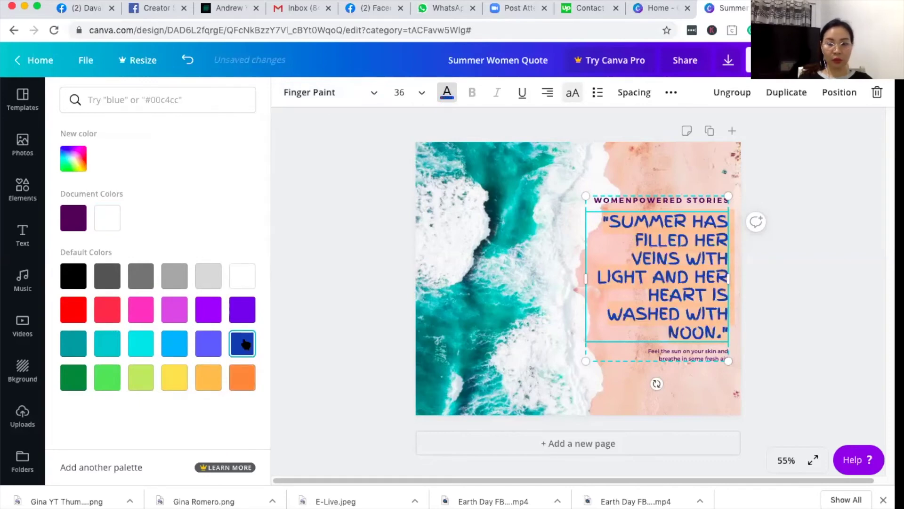
left_click(143, 348)
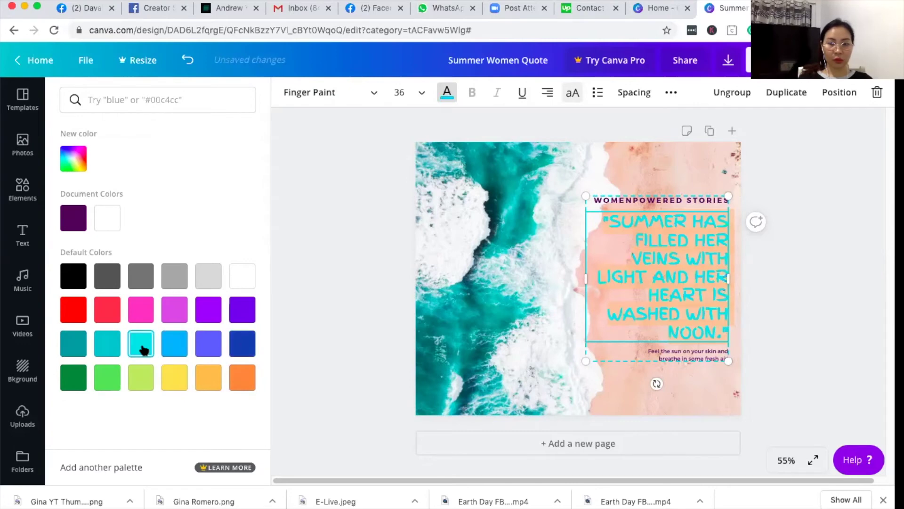
left_click(314, 253)
left_click(781, 292)
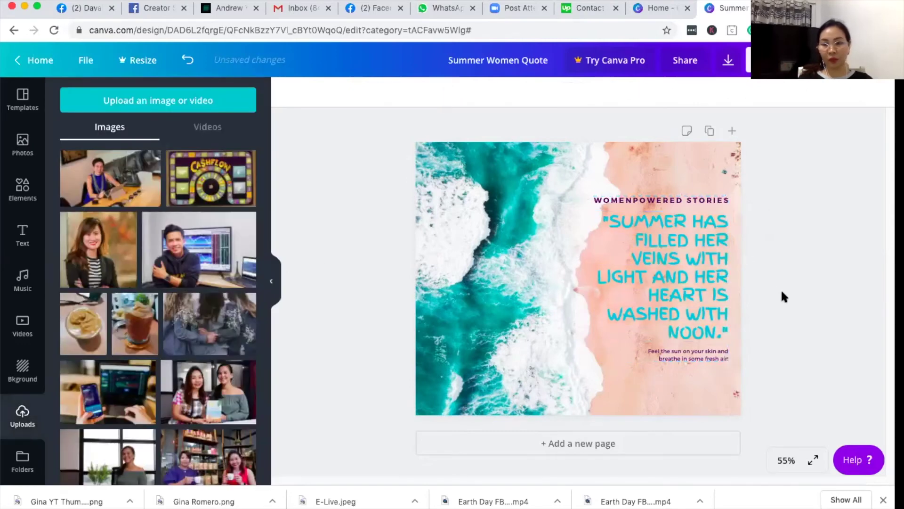
left_click(667, 261)
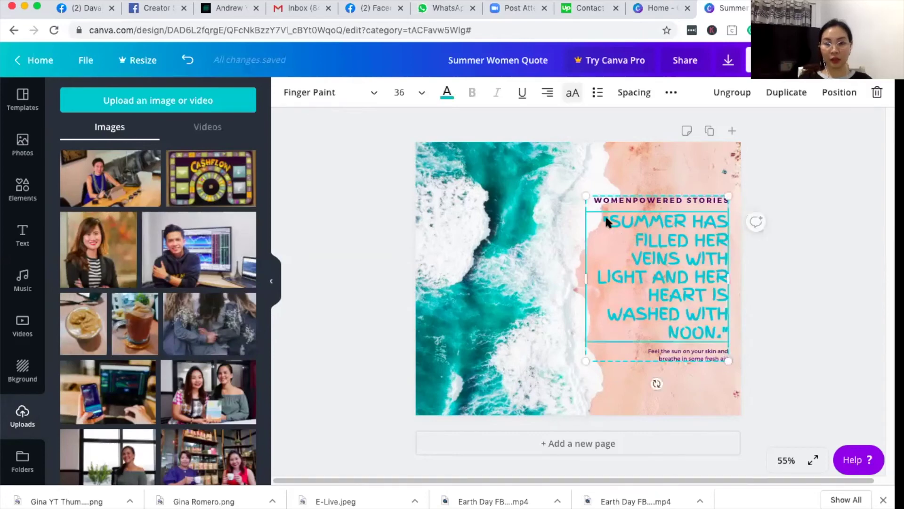
left_click_drag(584, 196, 604, 217)
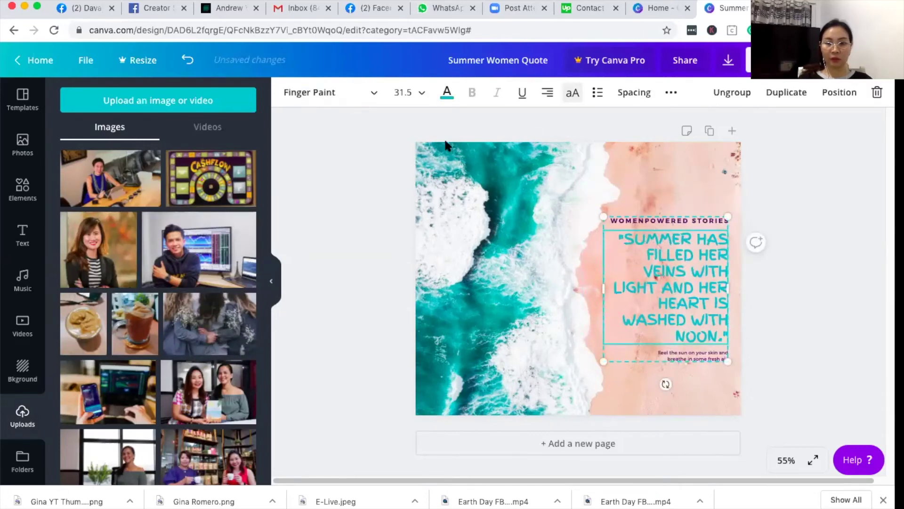
Colour the quote dark green after trying light blue, lime and light green
left_click(447, 94)
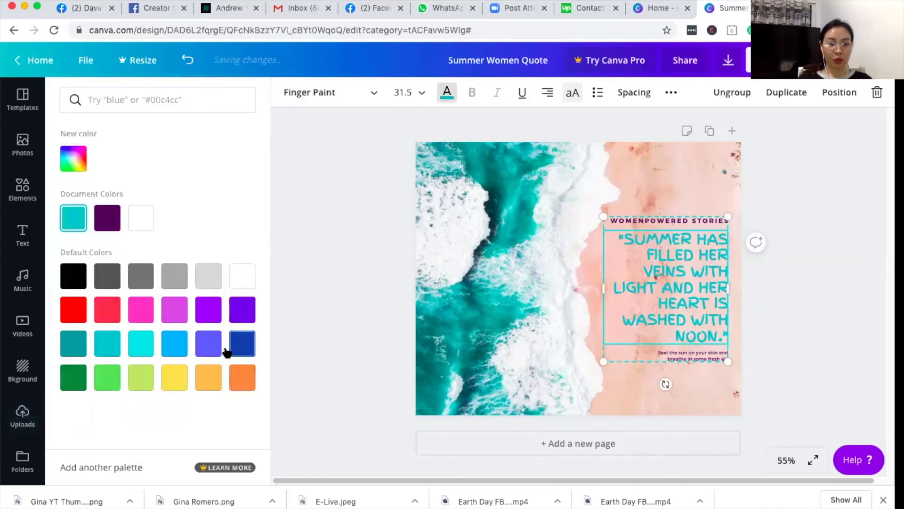
left_click(175, 344)
left_click(337, 259)
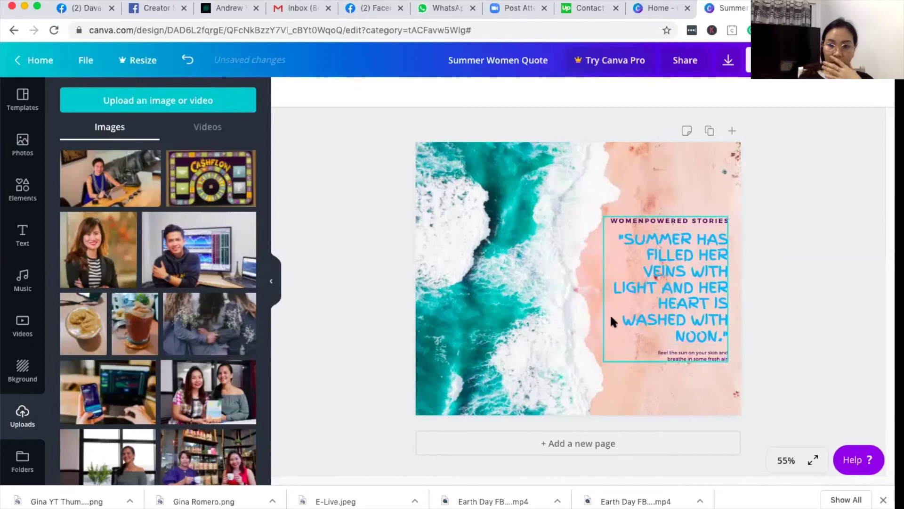
left_click(659, 270)
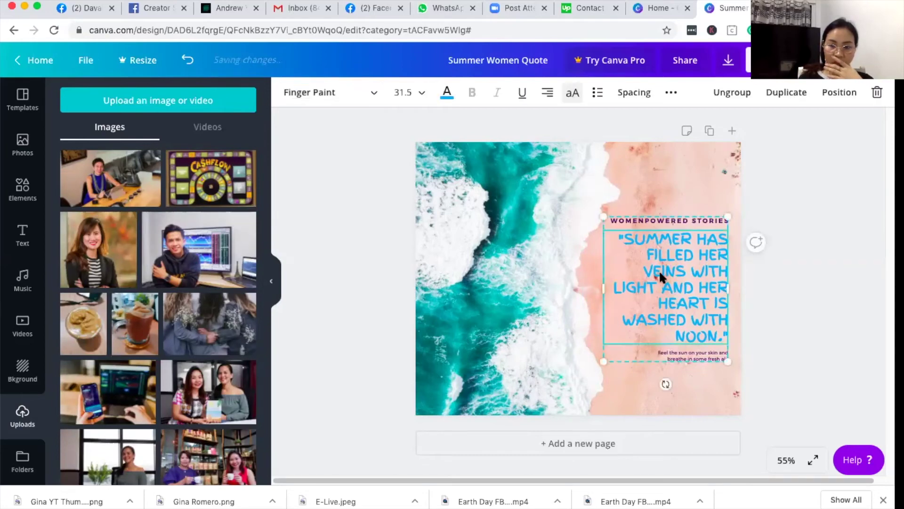
left_click(446, 92)
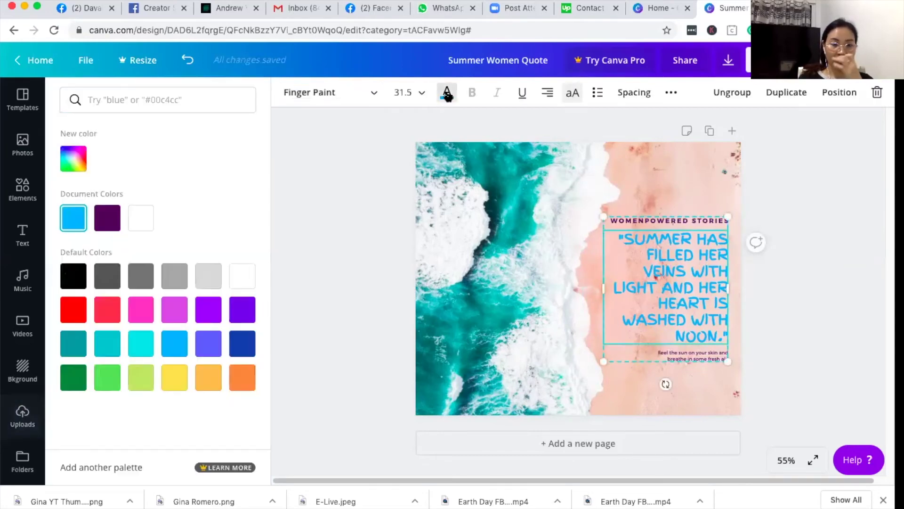
left_click(148, 377)
left_click(110, 379)
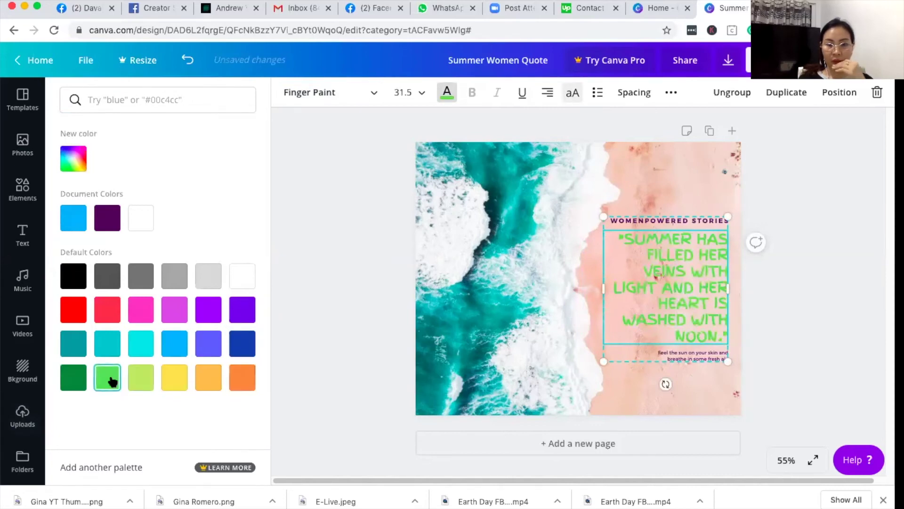
left_click(69, 385)
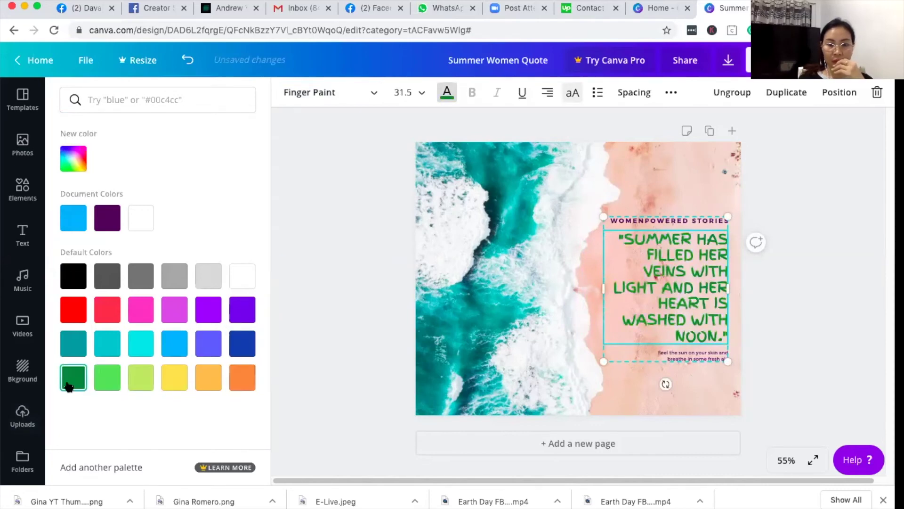
left_click(318, 287)
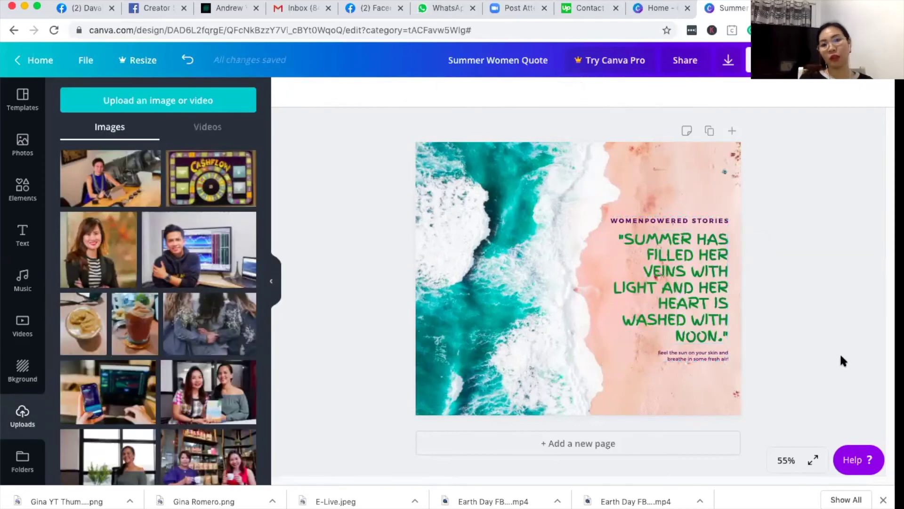
Colour the WOMENPOWERED STORIES heading pink instead of dark purple
left_click(709, 218)
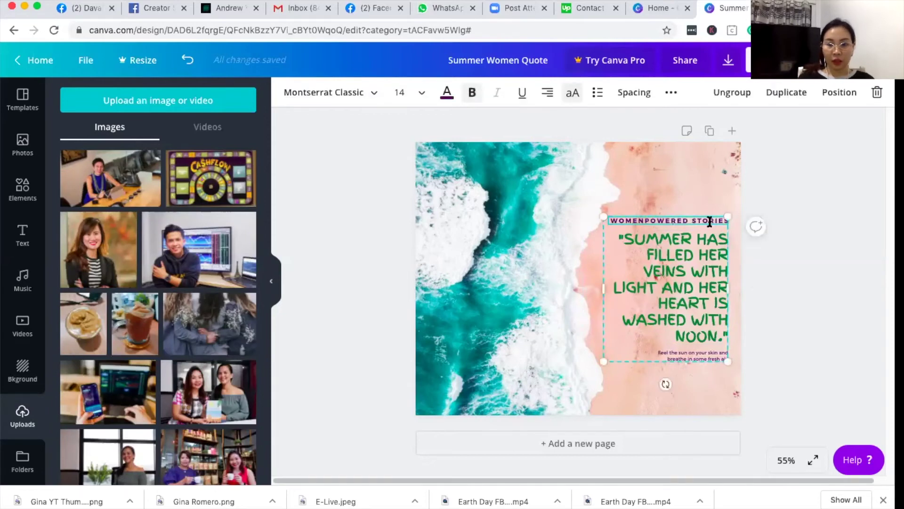
left_click(445, 94)
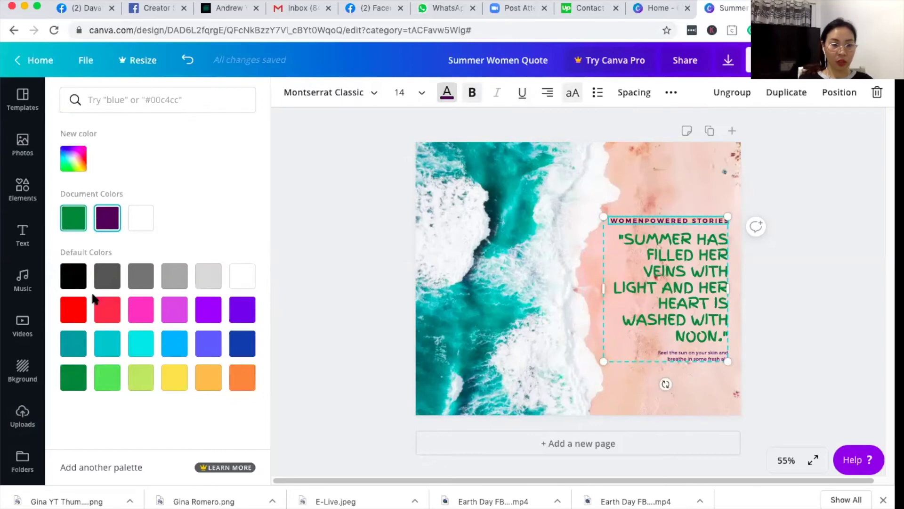
left_click(138, 313)
left_click(328, 248)
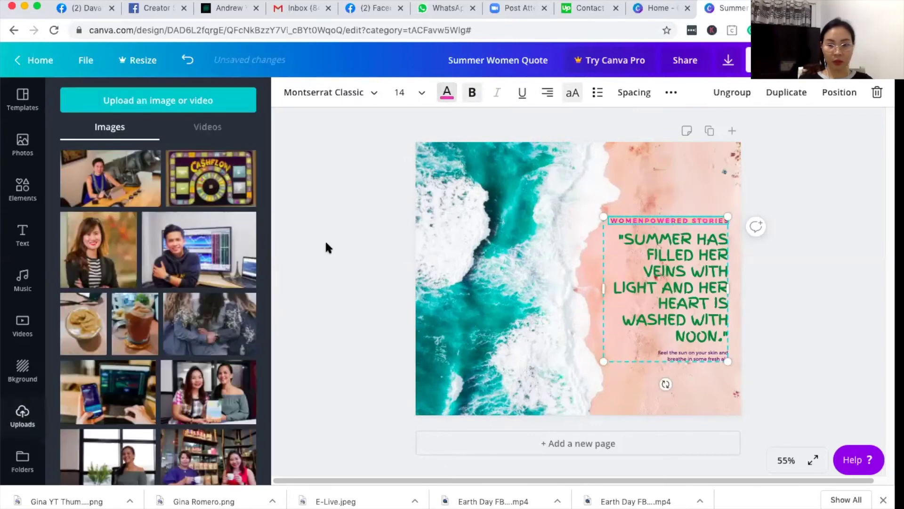
left_click(329, 248)
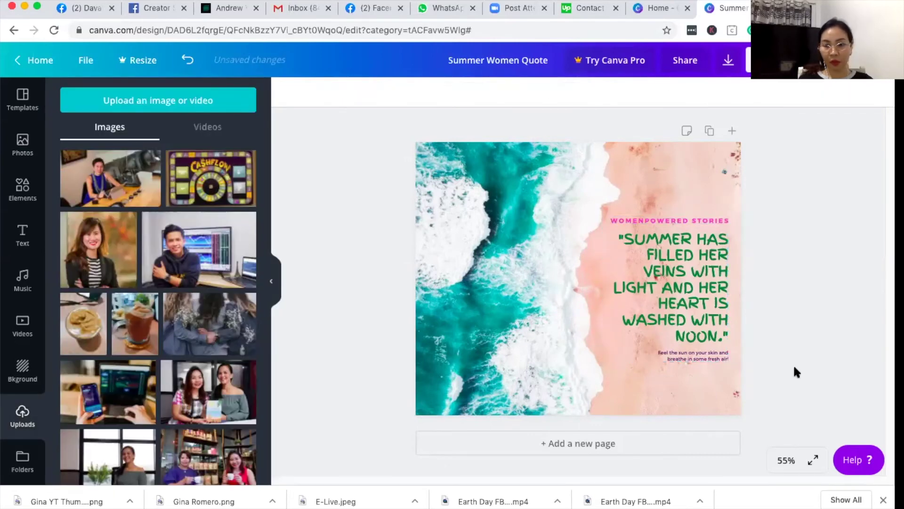
left_click(722, 358)
Delete the small 'Feel the sun on your skin…' tagline, then ungroup the heading and quote
left_click(723, 360)
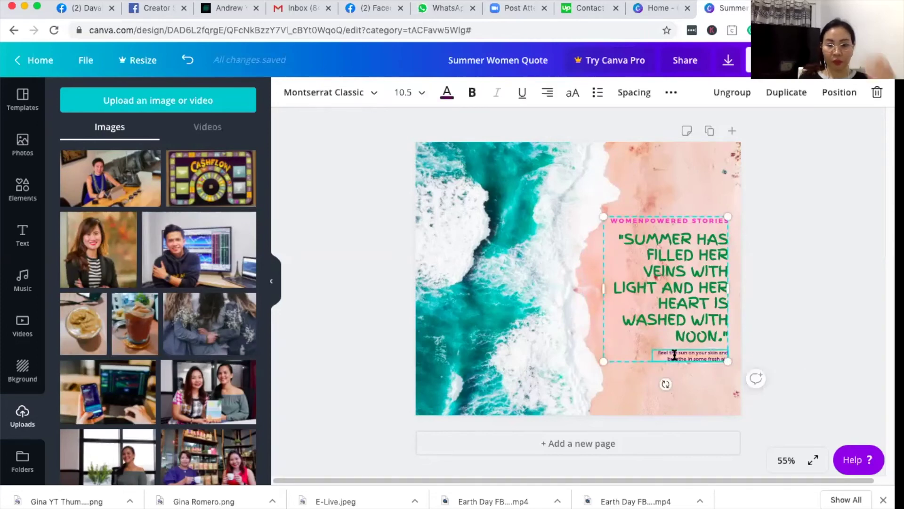
key("Delete")
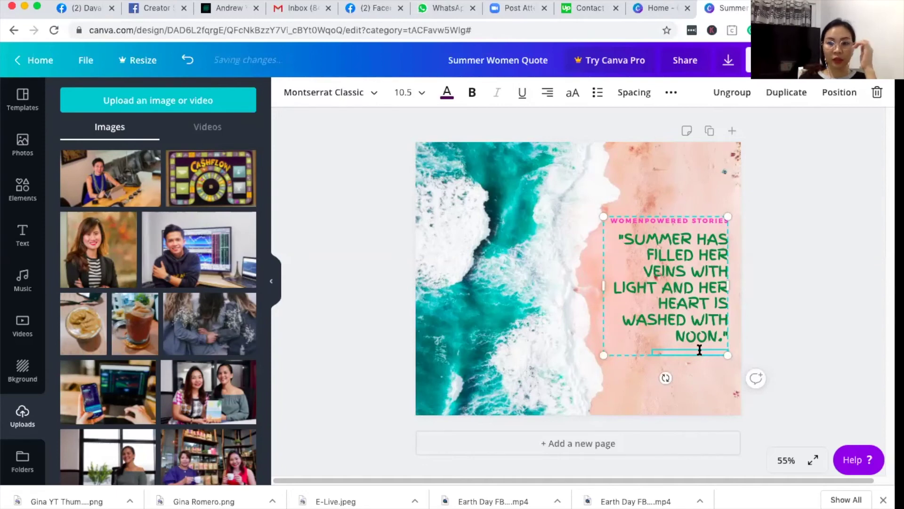
left_click(672, 297)
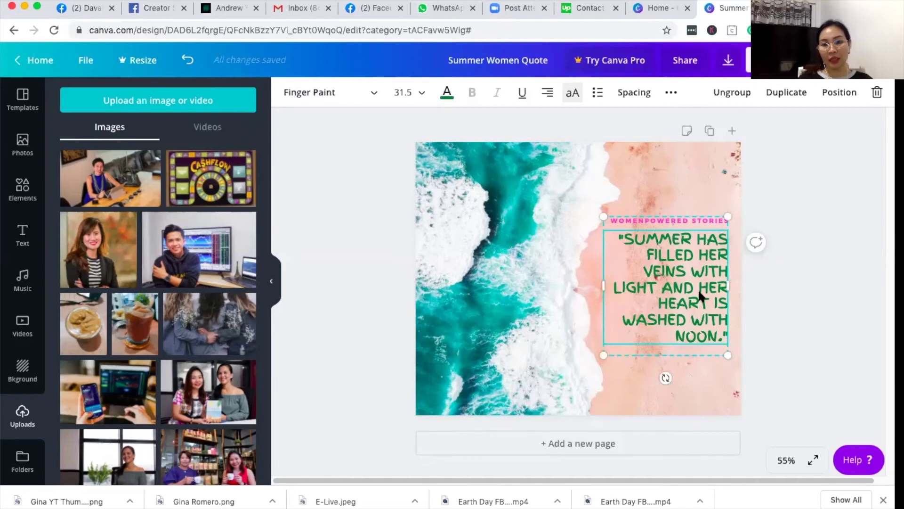
left_click(634, 220)
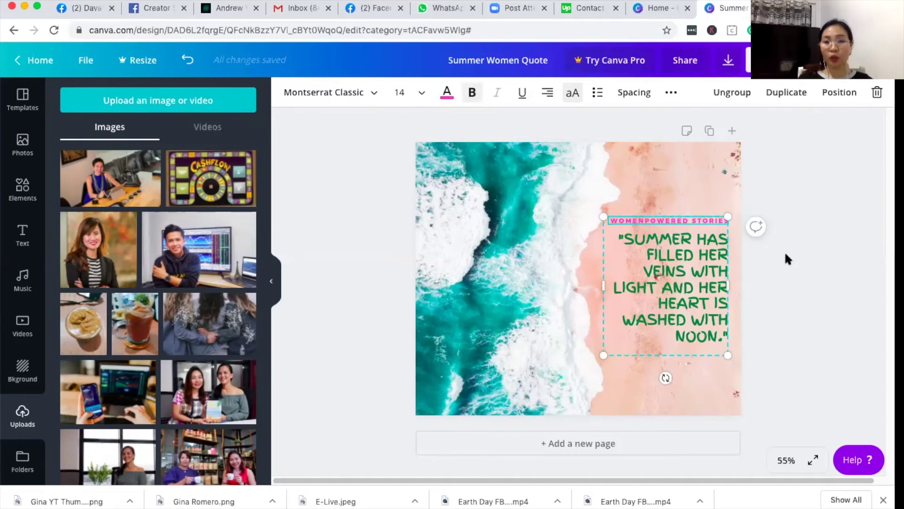
left_click(693, 253)
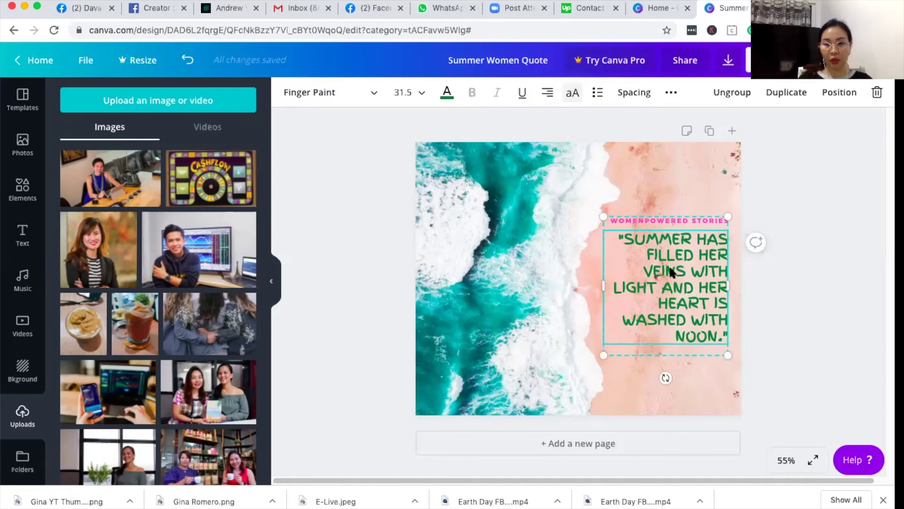
left_click(731, 93)
Enlarge the WOMENPOWERED STORIES heading from size 14 and center it above the quote
left_click(757, 183)
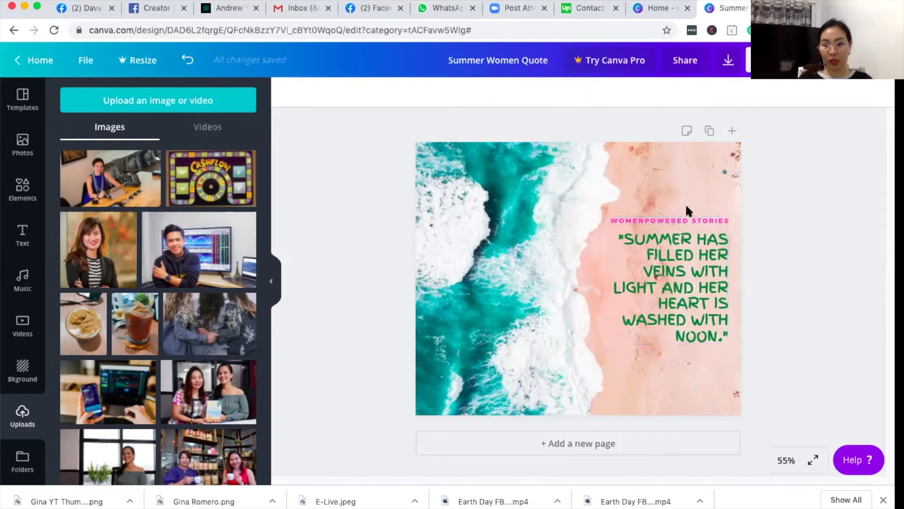
left_click(675, 221)
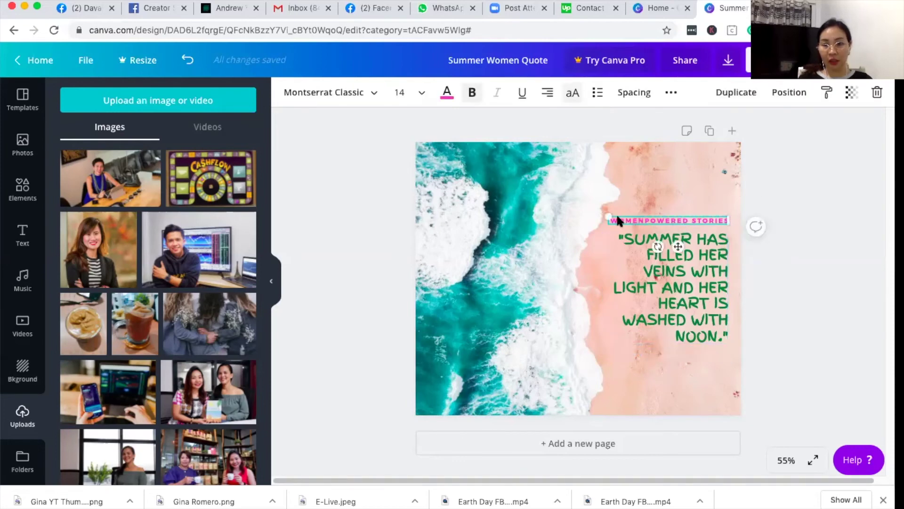
left_click_drag(607, 215, 577, 210)
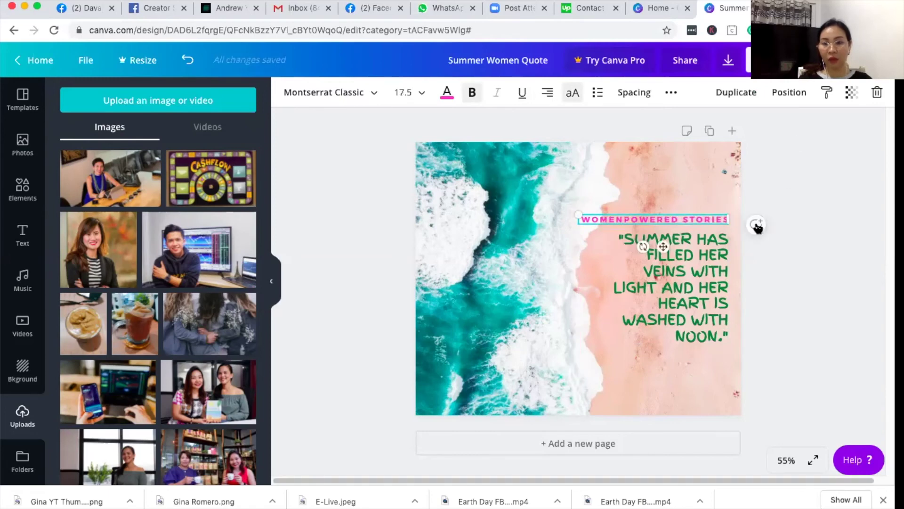
scroll(755, 226, "right", 1)
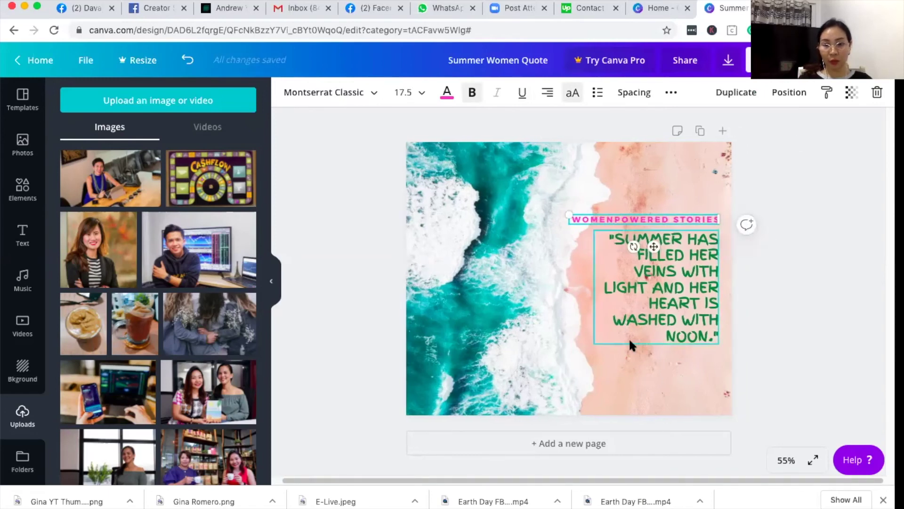
left_click(629, 317)
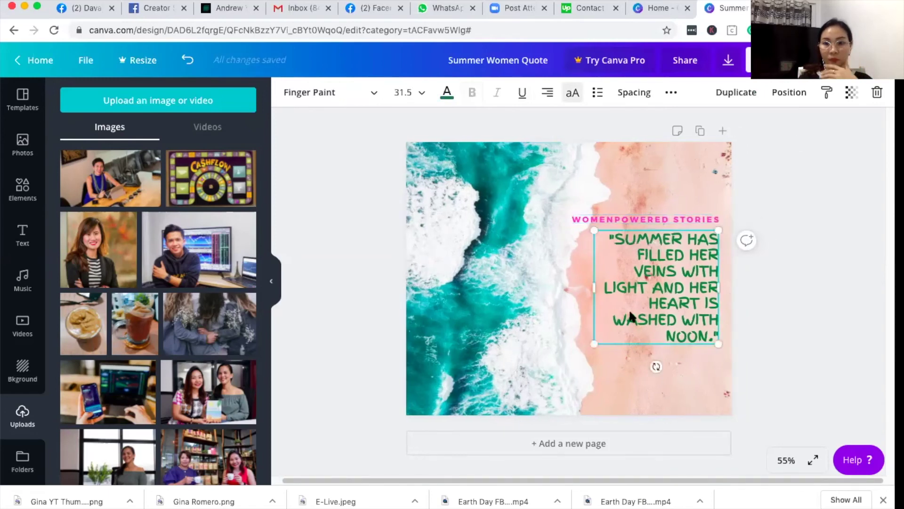
left_click(646, 219)
left_click_drag(646, 220, 657, 218)
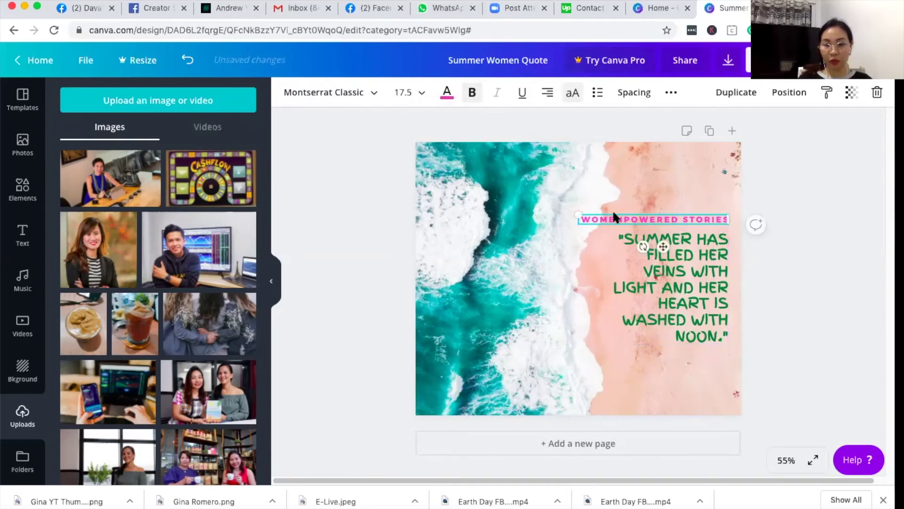
left_click_drag(578, 215, 564, 206)
Widen the quote box so it wraps onto five lines, and nudge the heading slightly up
left_click(695, 292)
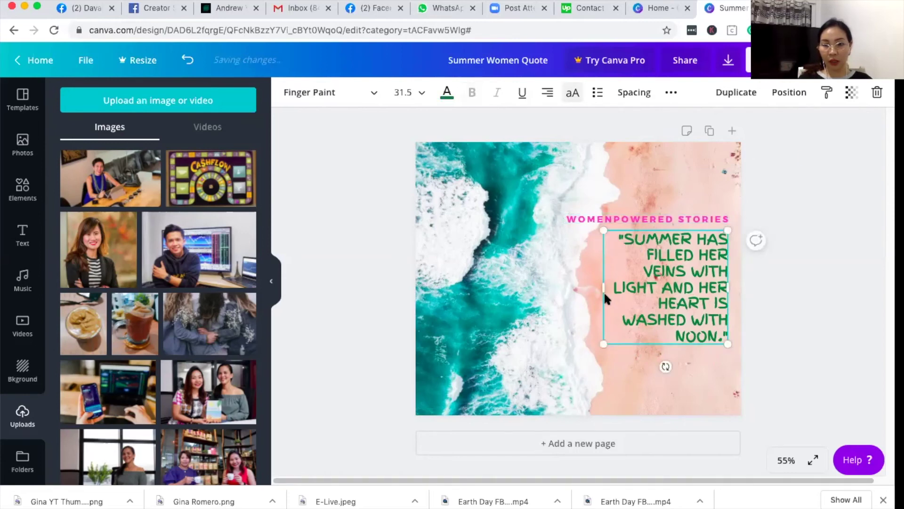
left_click_drag(601, 287, 563, 285)
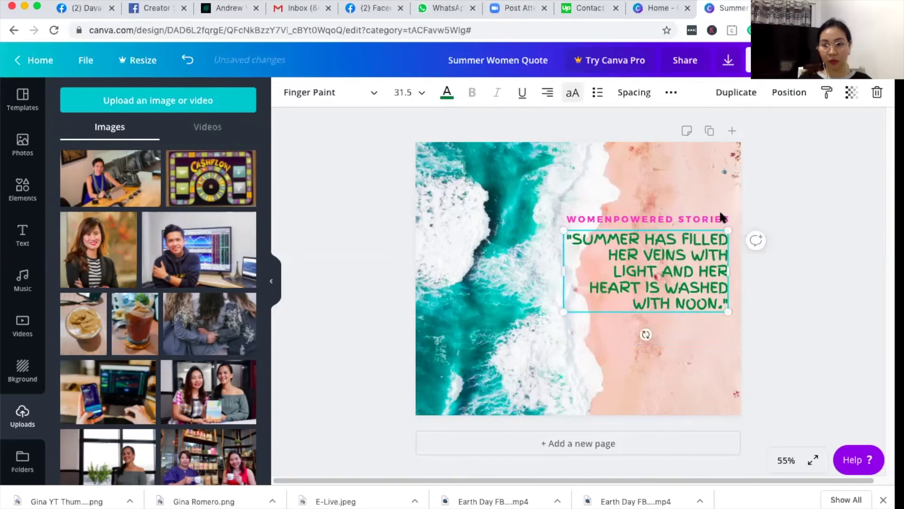
left_click(781, 177)
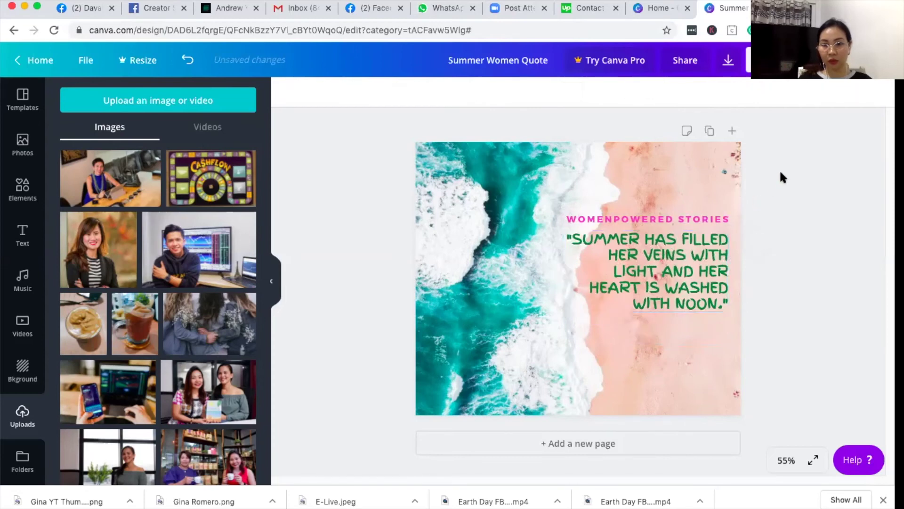
left_click(674, 218)
left_click_drag(674, 220, 688, 213)
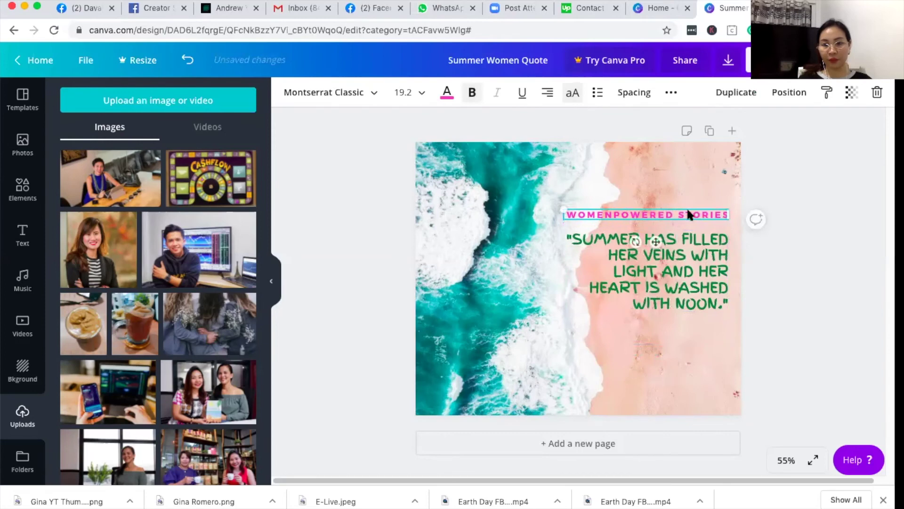
left_click(782, 188)
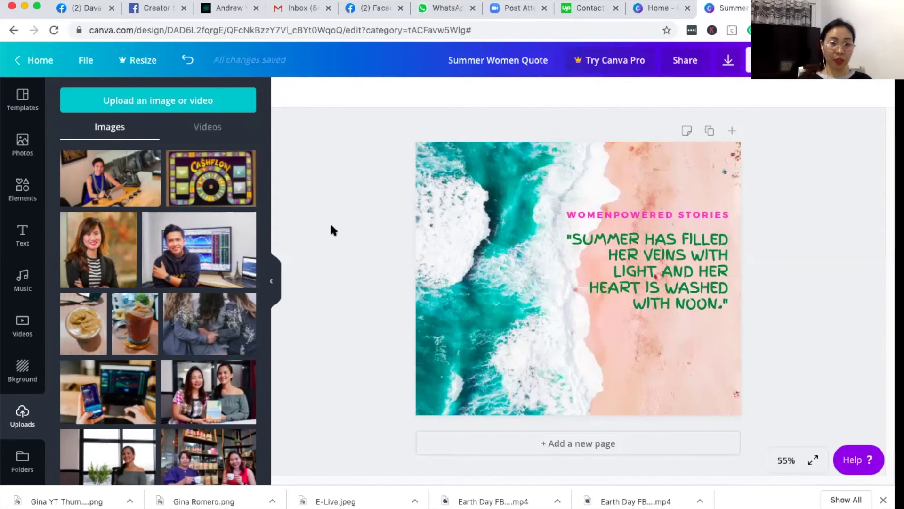
Add the uploaded WOMEN logo to the design and shrink it to 248 by 248
mouse_move(153, 308)
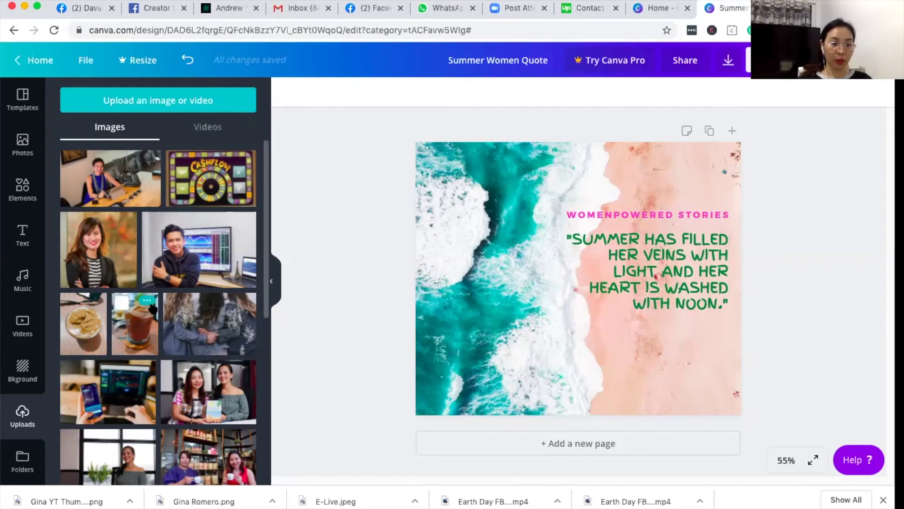
mouse_move(155, 435)
scroll(156, 435, "down", 15)
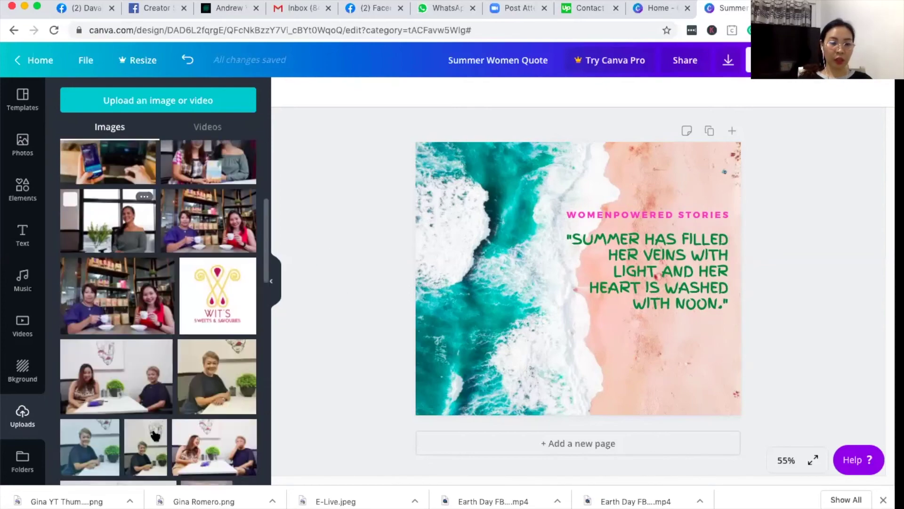
scroll(153, 427, "down", 5)
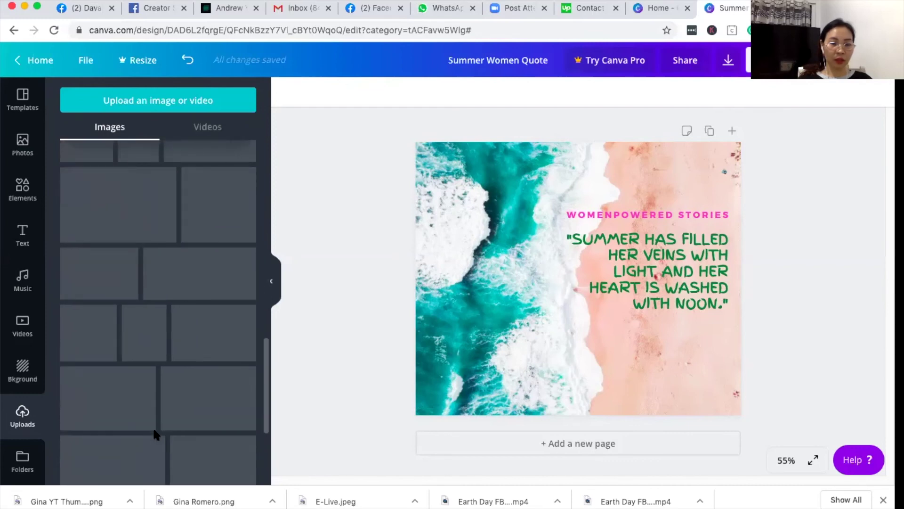
mouse_move(94, 337)
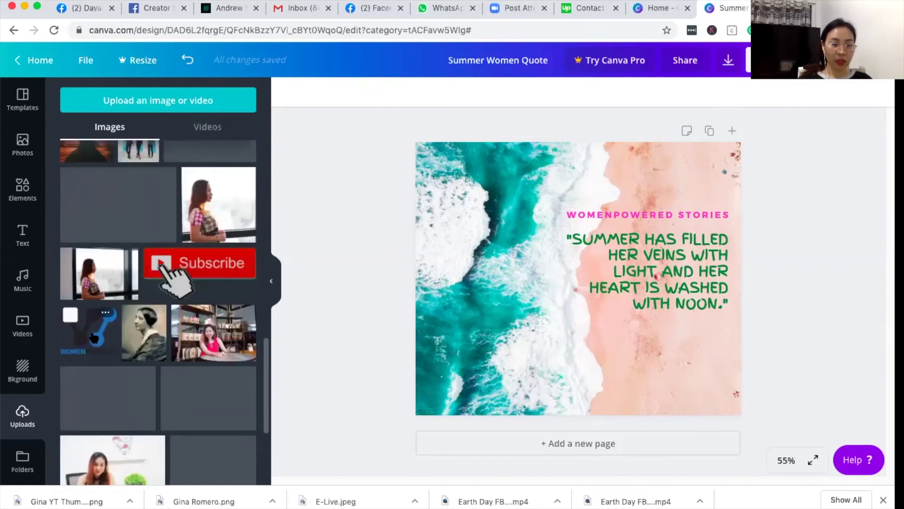
left_click_drag(93, 337, 596, 282)
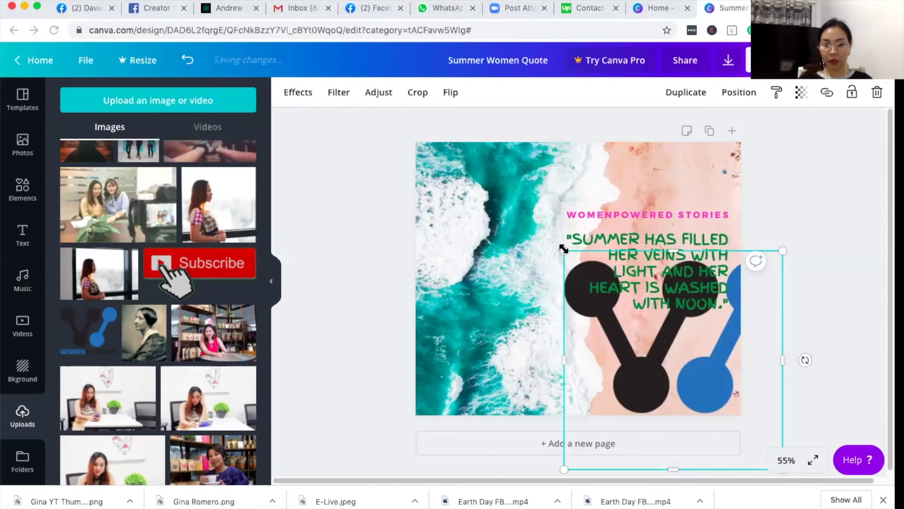
left_click_drag(564, 248, 646, 332)
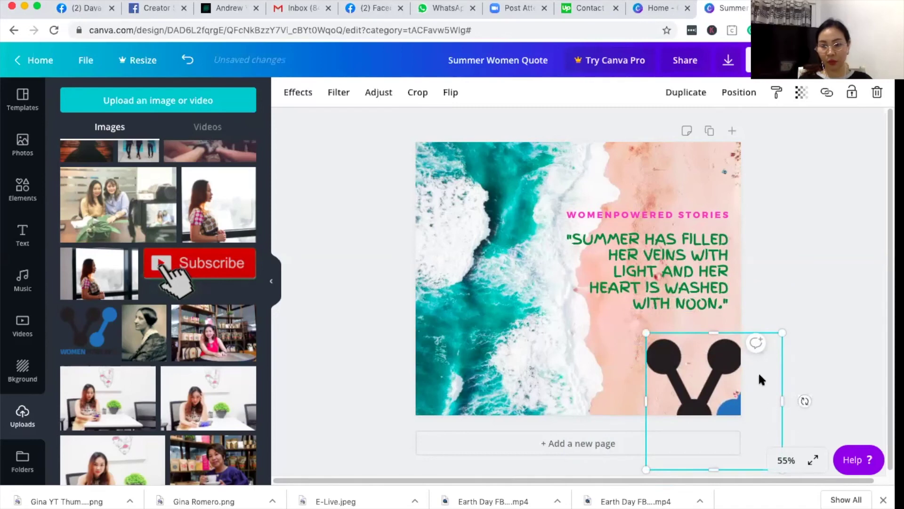
left_click_drag(782, 332, 726, 377)
Move the logo into the bottom-right corner of the beach design
left_click_drag(662, 400, 707, 384)
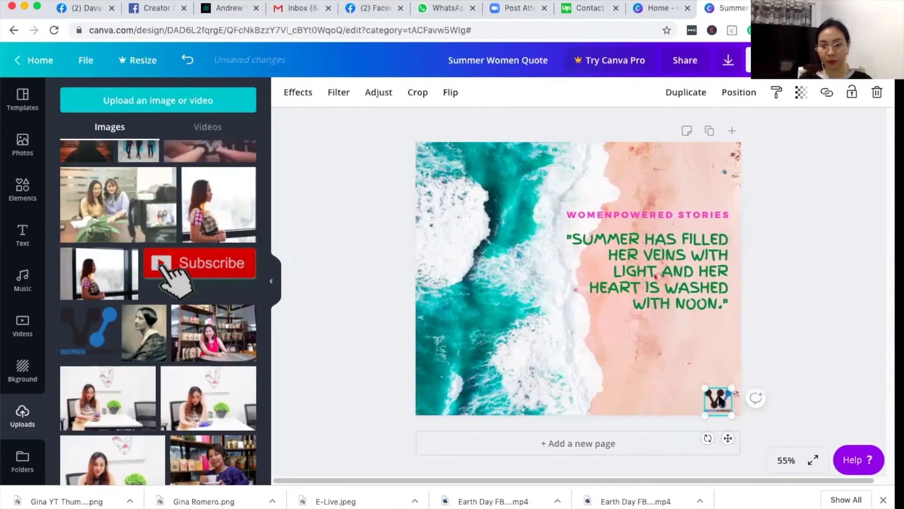
right_click(720, 401)
left_click(390, 374)
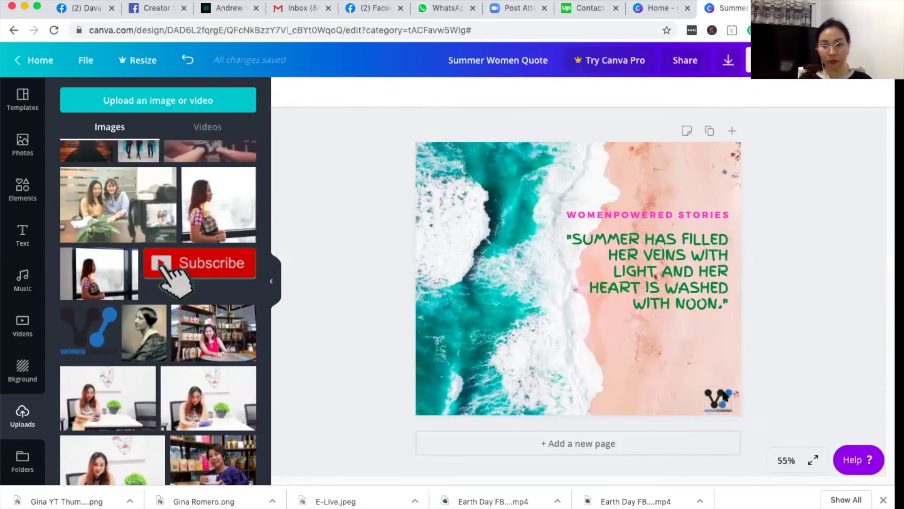
left_click_drag(714, 400, 713, 388)
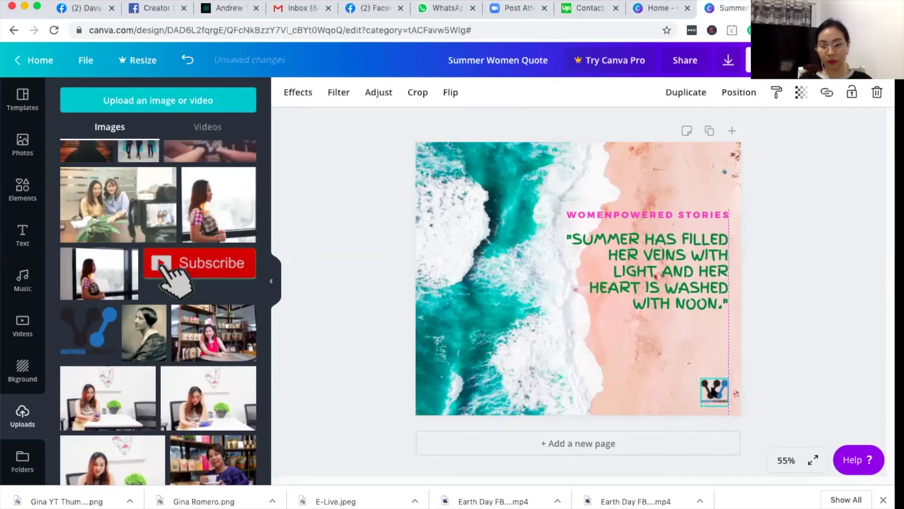
left_click(786, 369)
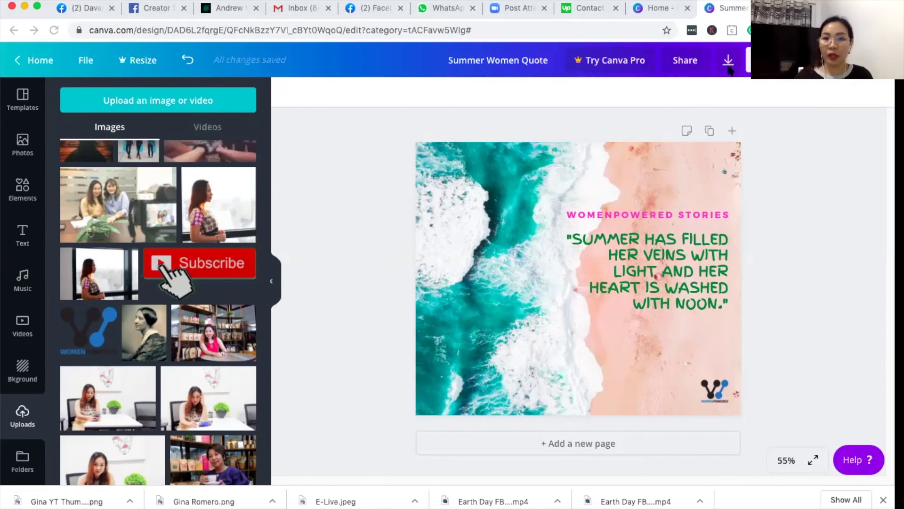
Download the design as a PNG file and dismiss the Canva Pro trial offer
left_click(728, 62)
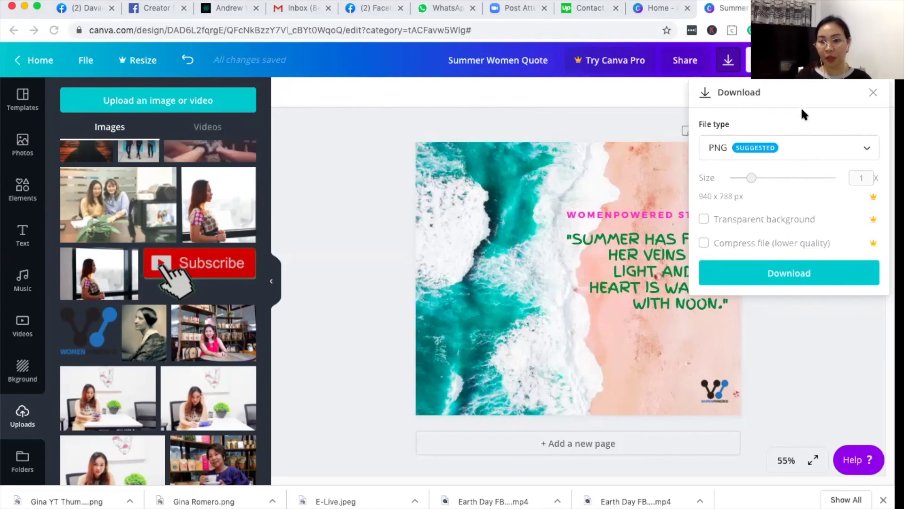
left_click(785, 269)
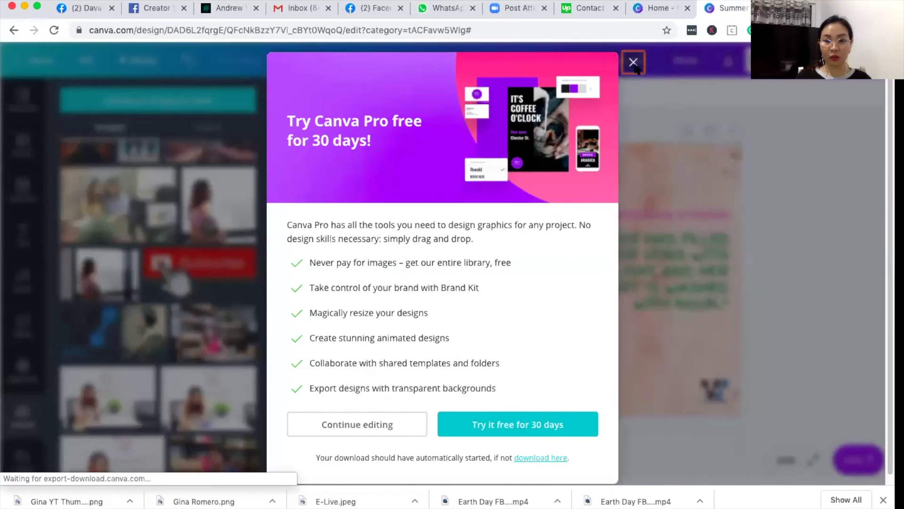
key("Return")
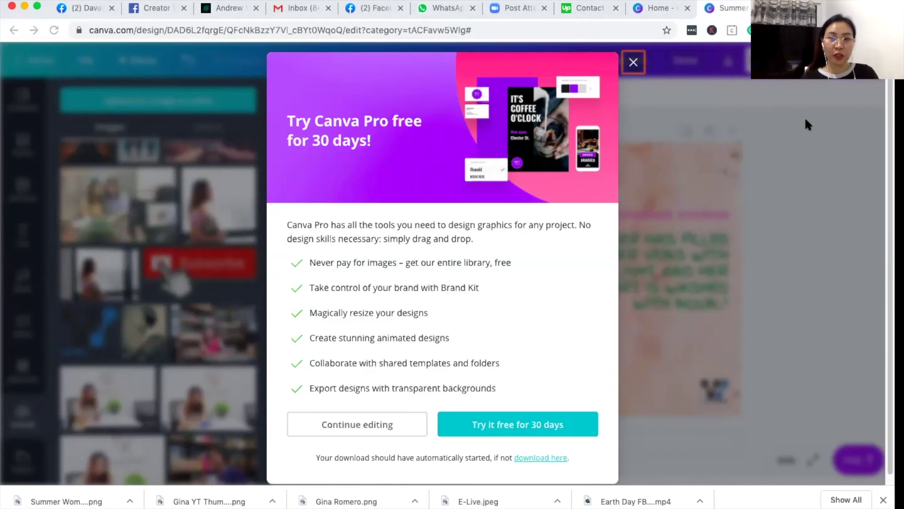
left_click(644, 65)
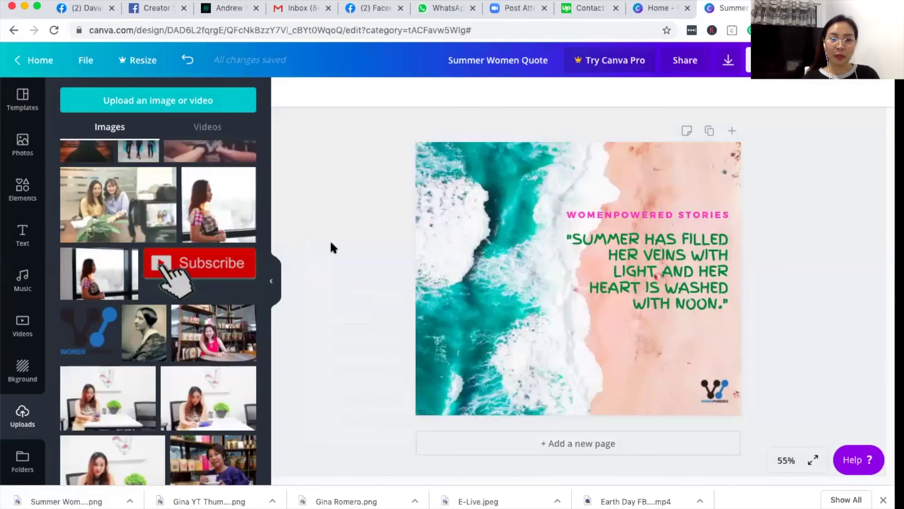